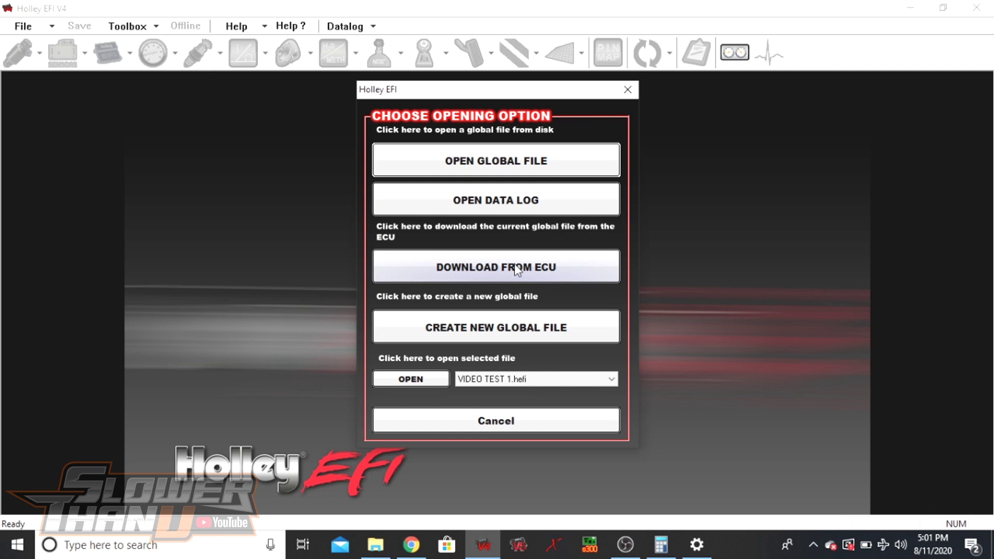
# Download the current global file from the ECU and open its fuel Learn Table.
pyautogui.click(515, 268)
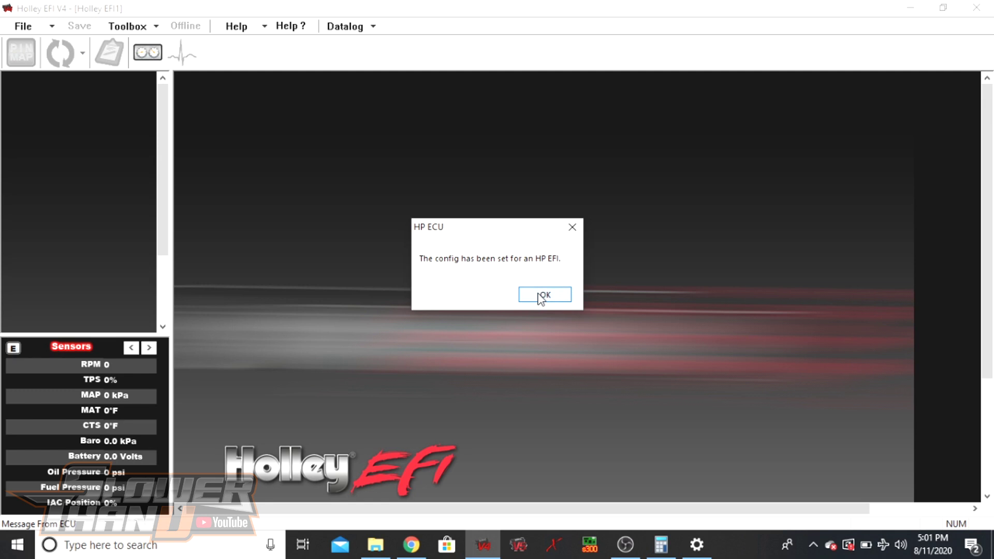
pyautogui.click(540, 296)
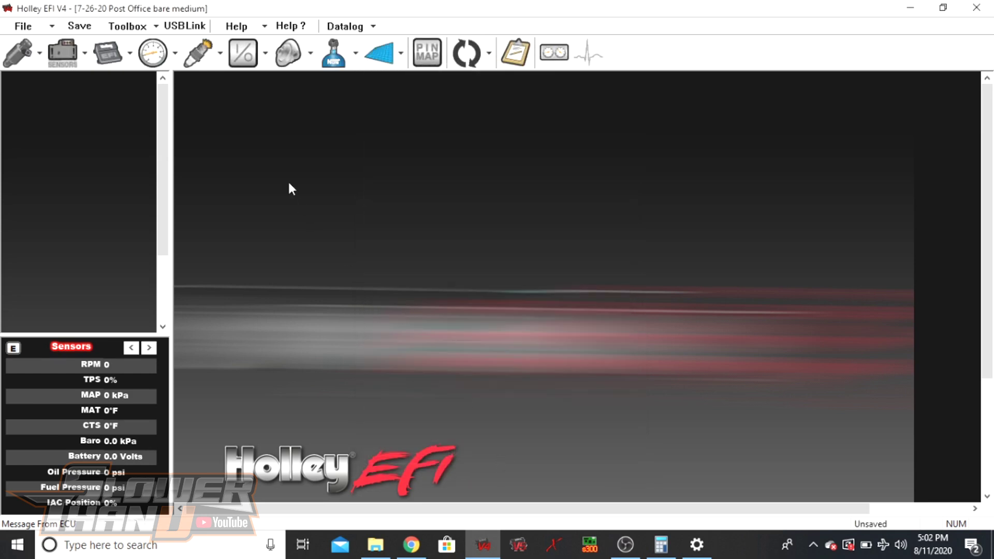
pyautogui.click(19, 52)
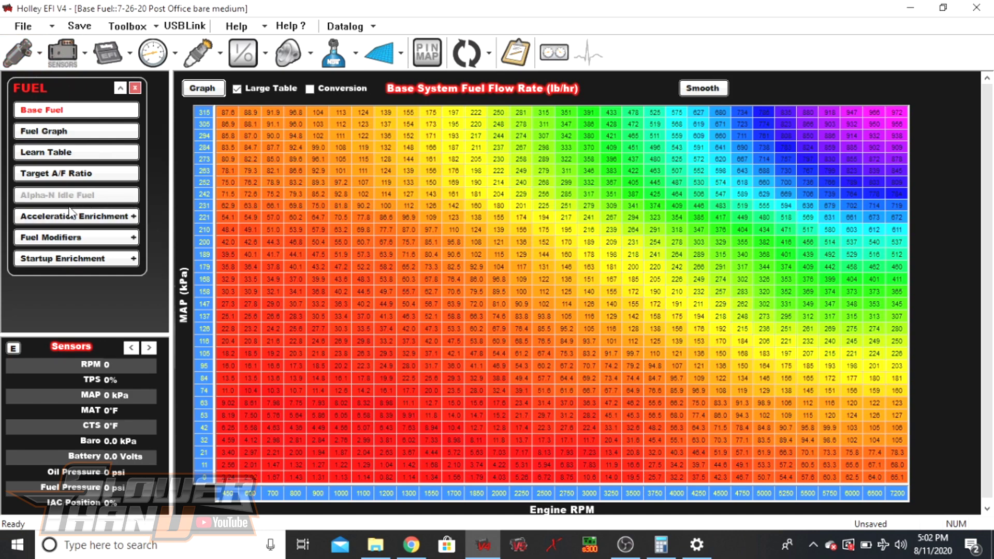
pyautogui.click(44, 155)
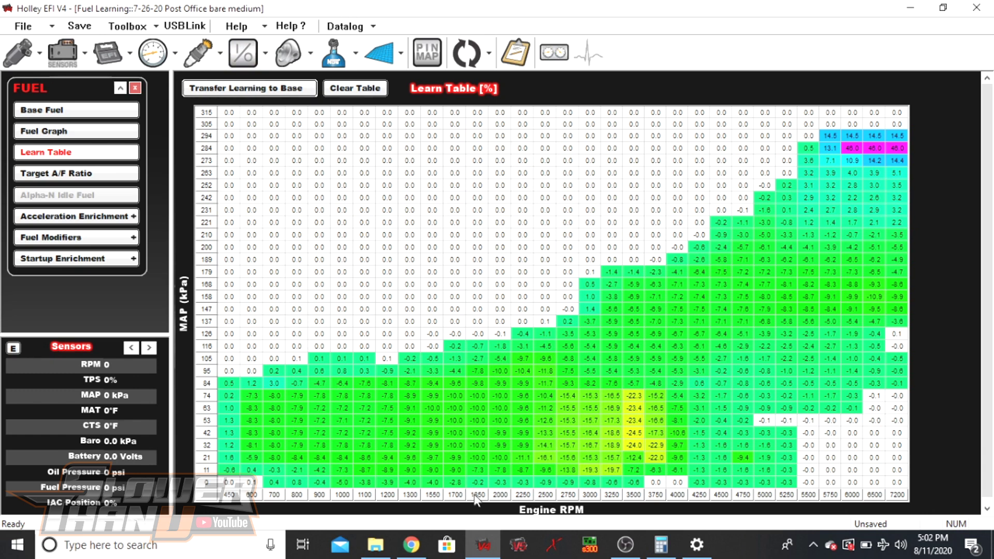
pyautogui.moveTo(481, 555)
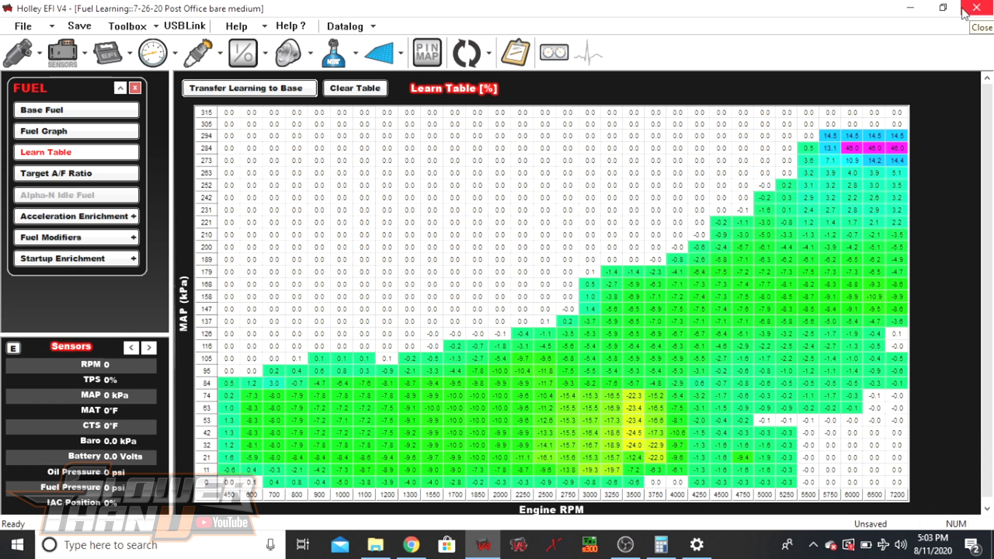
# Sync the downloaded global file with the ECU and dismiss the sync report.
pyautogui.click(468, 55)
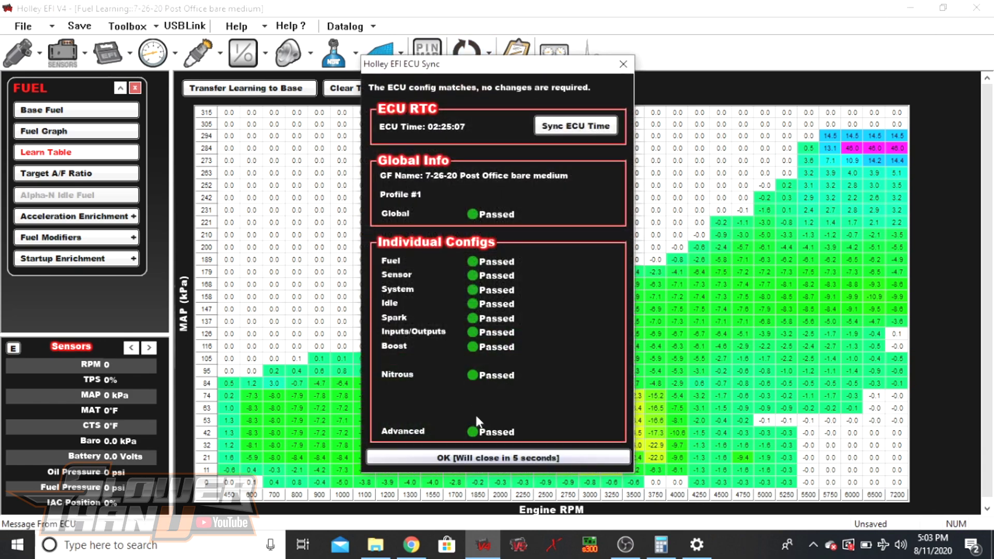
pyautogui.click(492, 456)
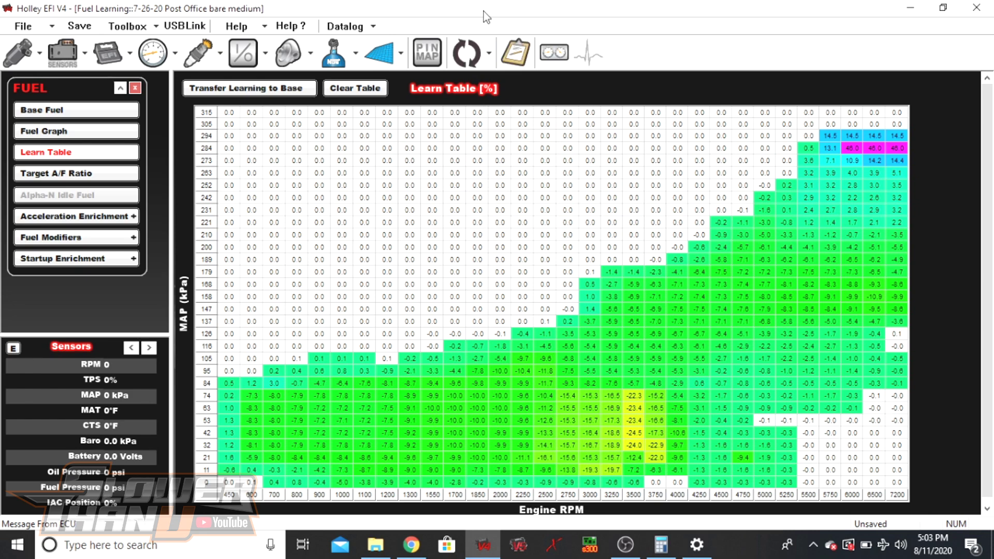
pyautogui.click(465, 52)
# Start saving the global file under the name VIDEO TEST 1 and browse to HEFI V4's Global Files > Custom Cals folder.
pyautogui.click(19, 26)
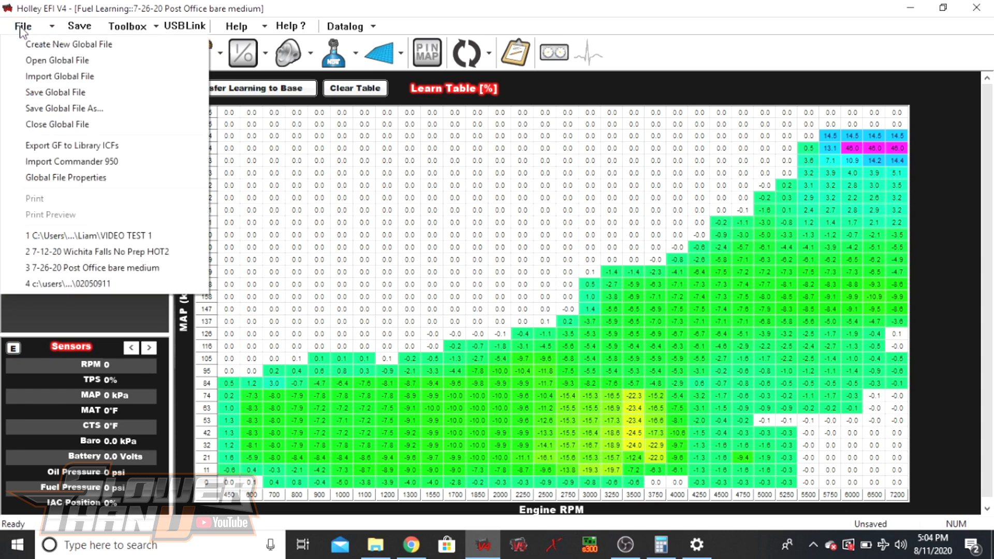
pyautogui.click(49, 108)
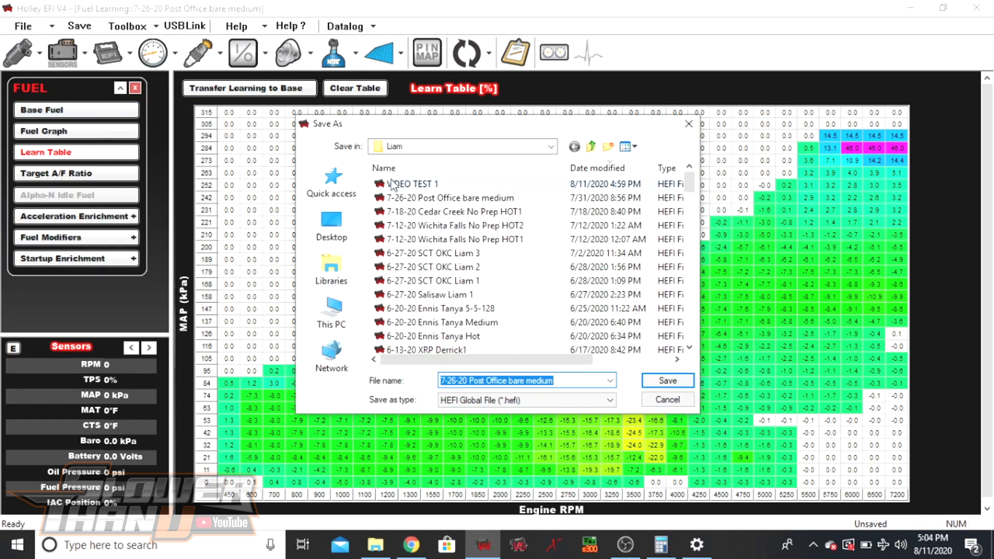
pyautogui.click(406, 186)
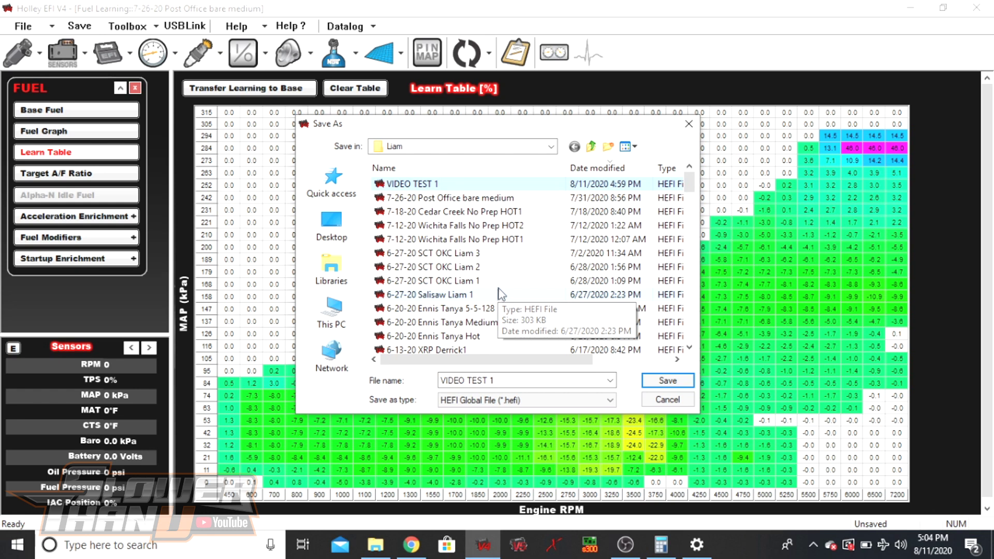
pyautogui.click(552, 147)
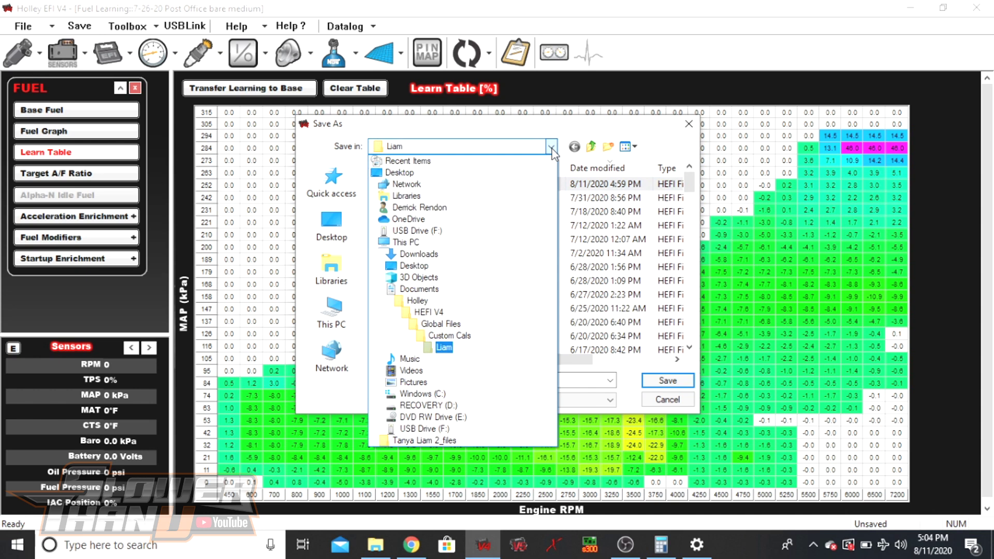
pyautogui.click(428, 312)
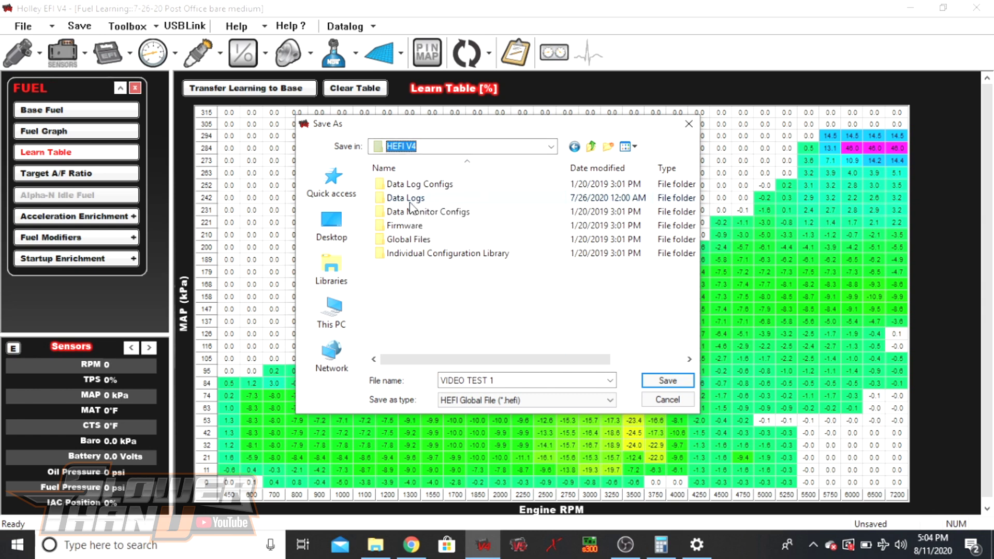
pyautogui.doubleClick(407, 240)
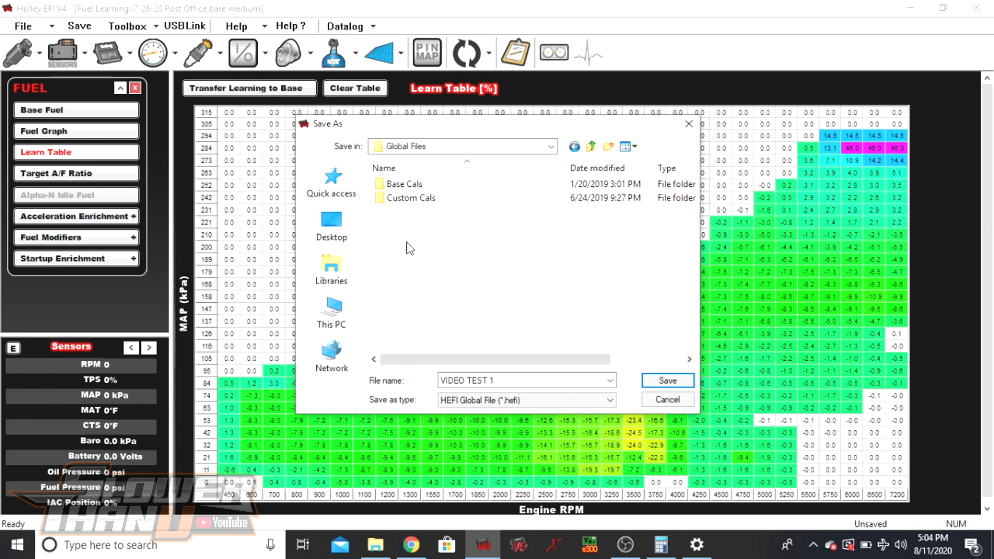
pyautogui.doubleClick(398, 200)
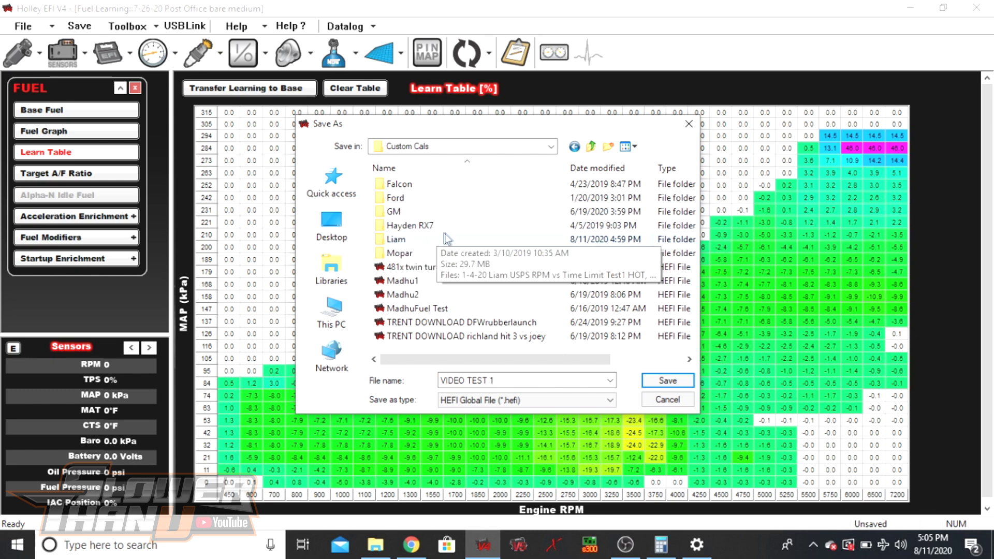
pyautogui.rightClick(486, 223)
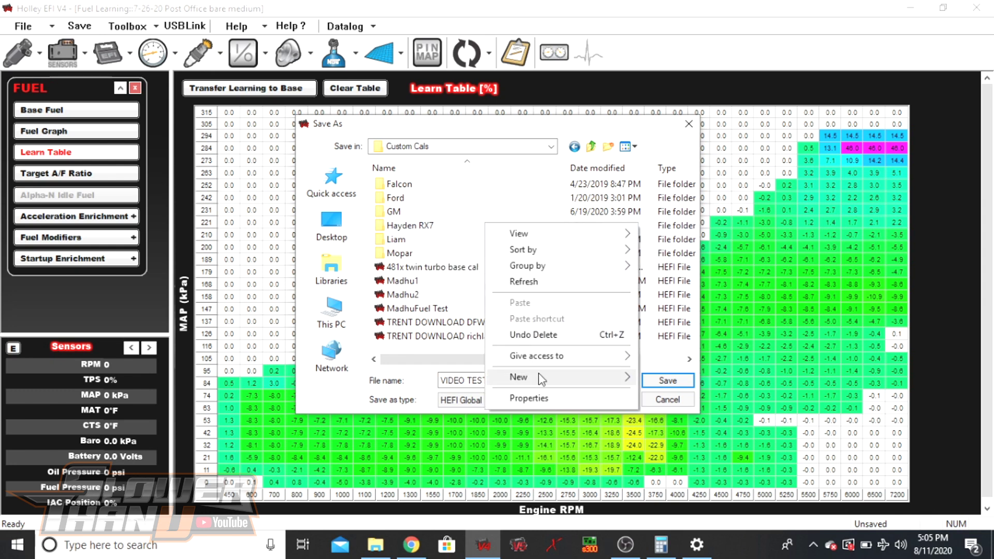
pyautogui.click(569, 377)
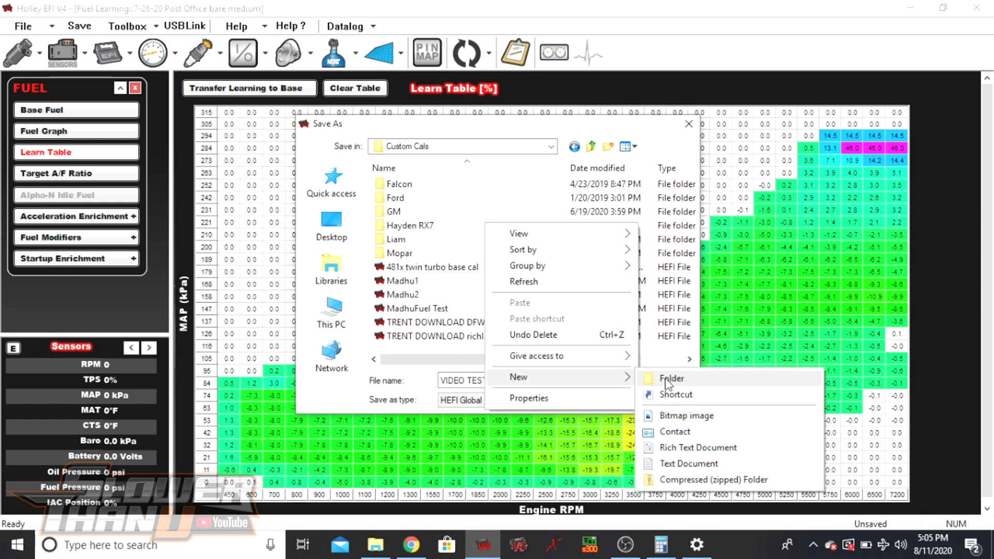
pyautogui.click(439, 248)
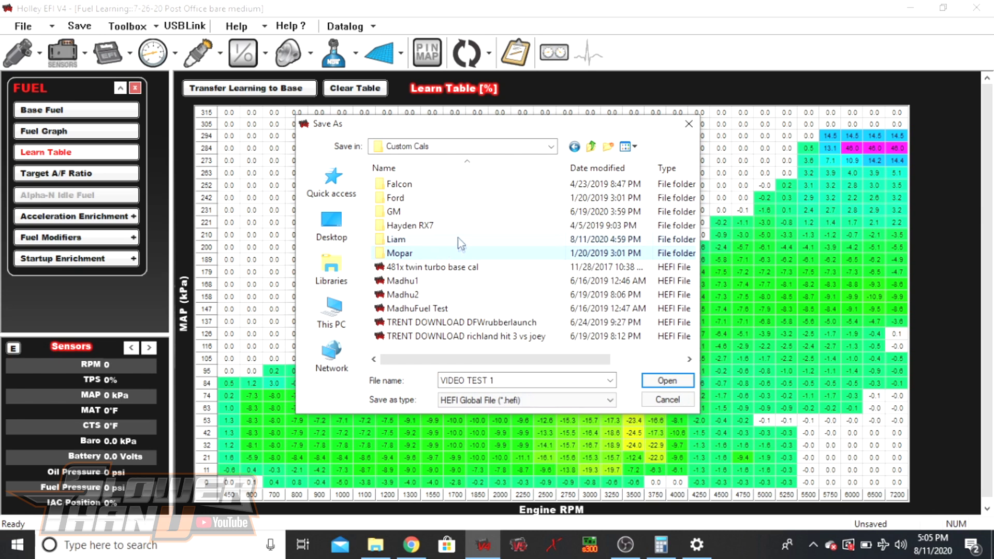
# Save the global file over the existing VIDEO TEST 1 in its Custom Cals subfolder, continuing past the pin map warning.
pyautogui.doubleClick(393, 240)
pyautogui.click(408, 183)
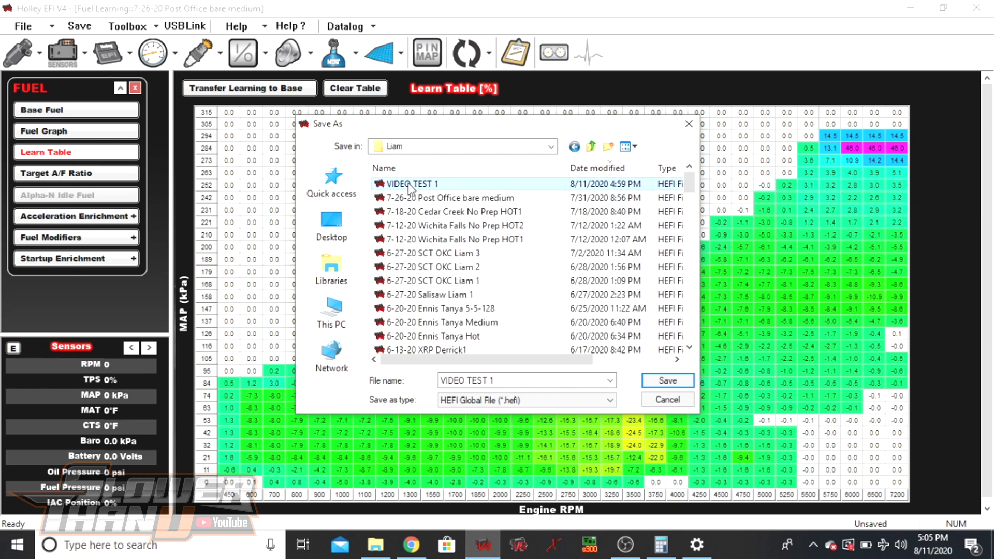
pyautogui.click(660, 382)
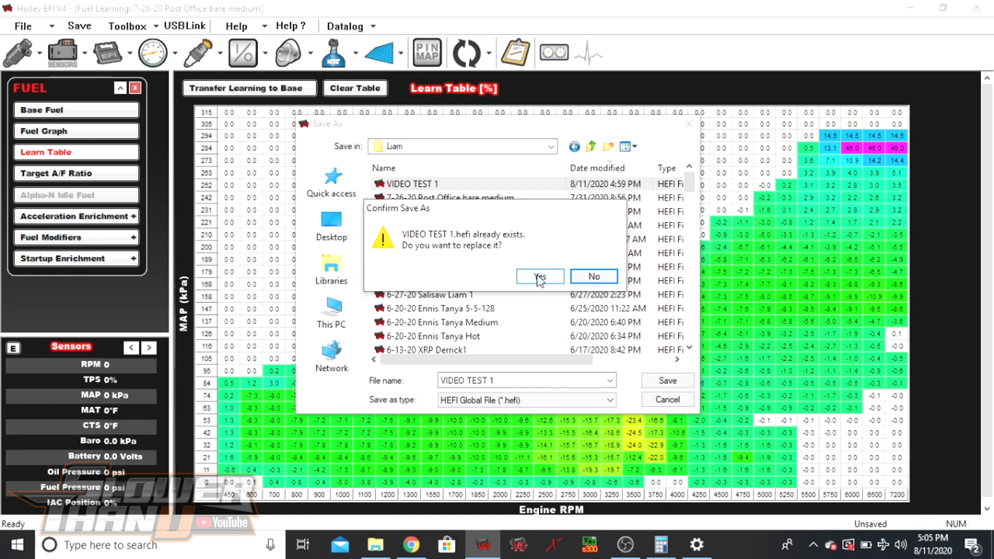
pyautogui.click(540, 278)
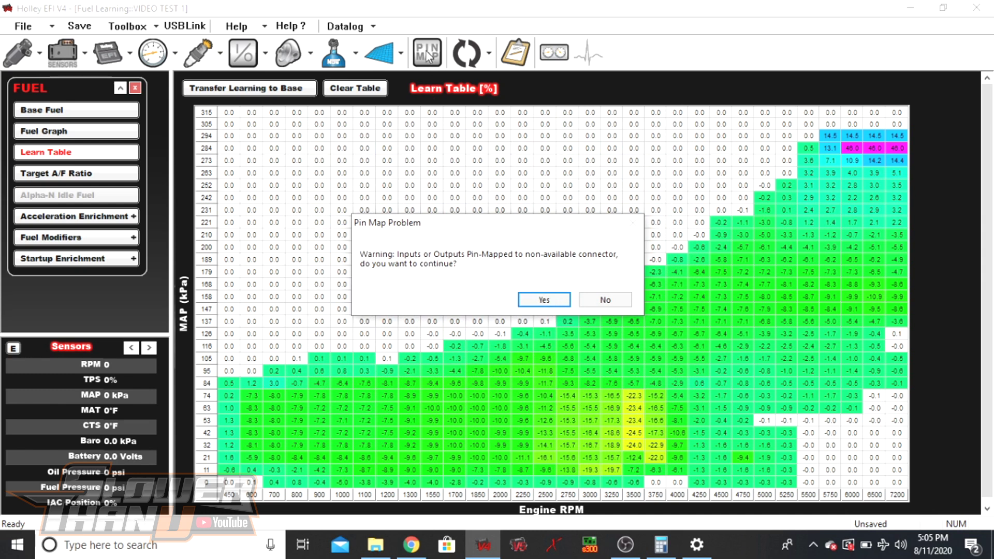
pyautogui.click(532, 299)
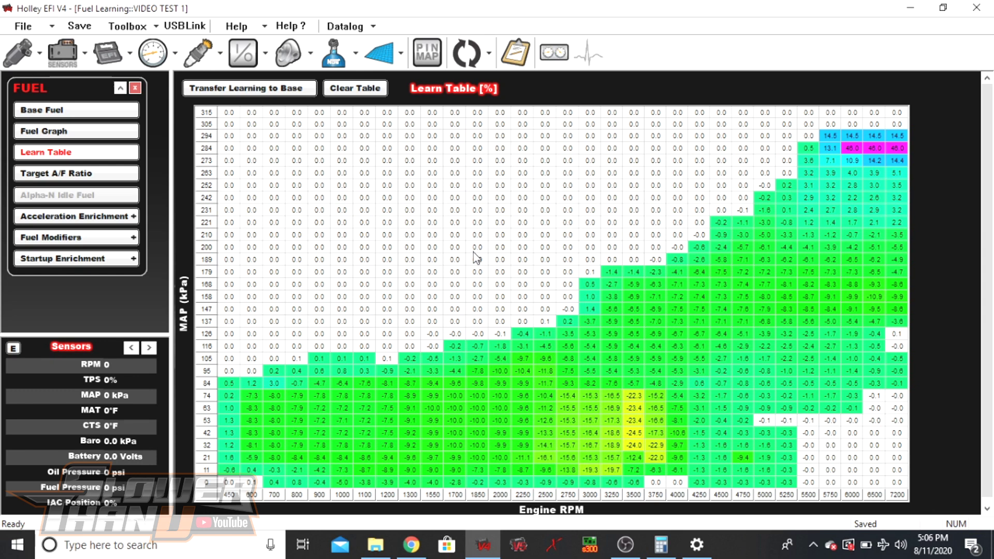
# Download the last datalog in the ECU's list, 02051121.DLZ, and close the ECU datalog list.
pyautogui.click(346, 27)
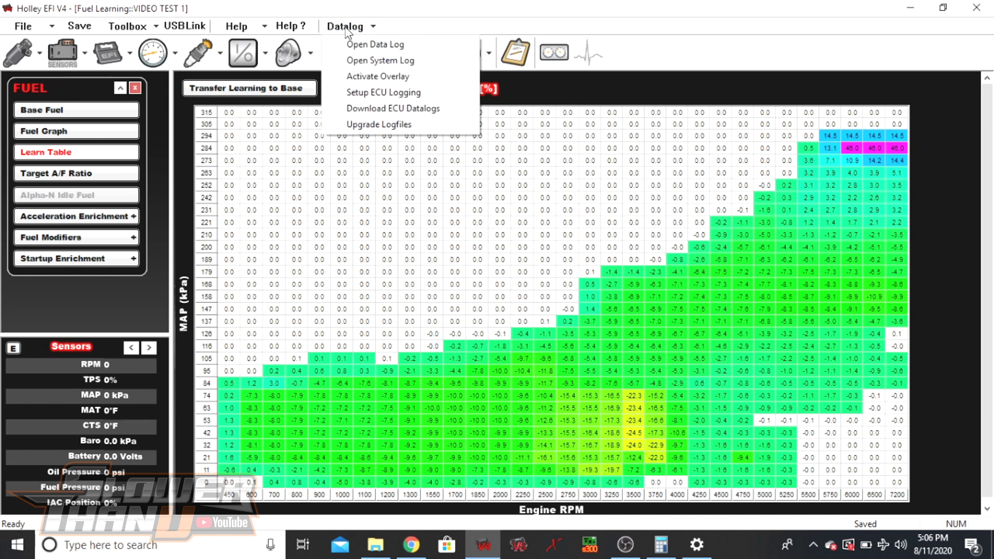
pyautogui.click(359, 110)
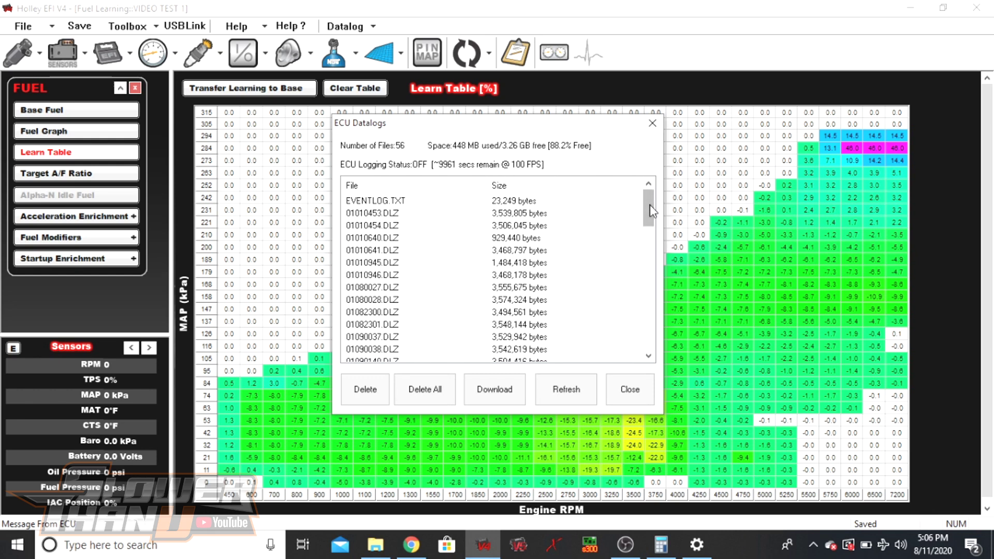
pyautogui.moveTo(650, 209); pyautogui.dragTo(588, 357)
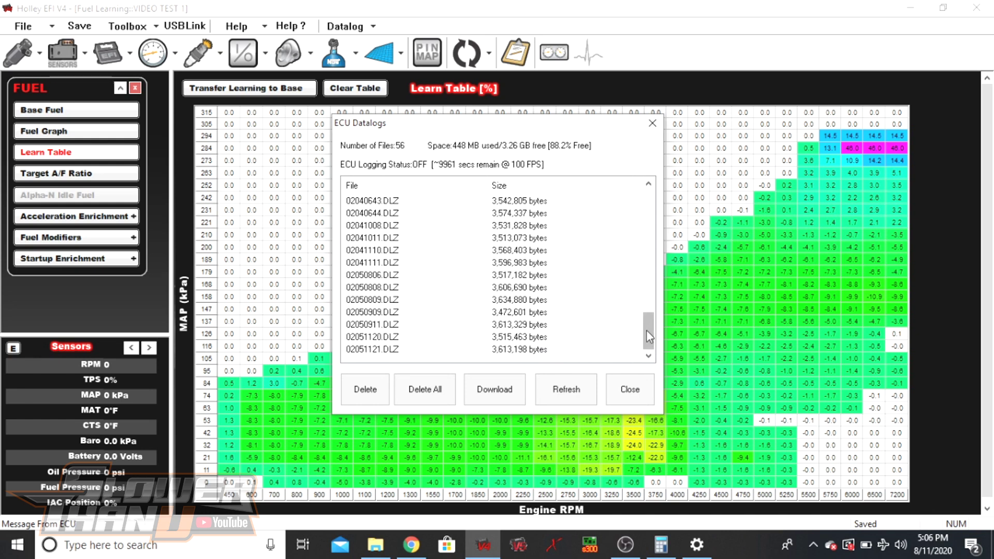
pyautogui.click(512, 350)
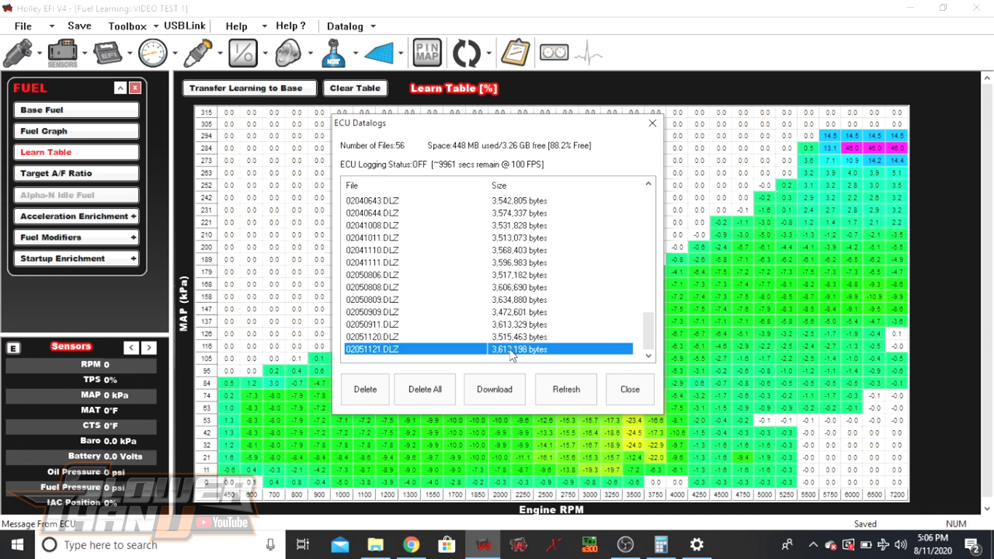
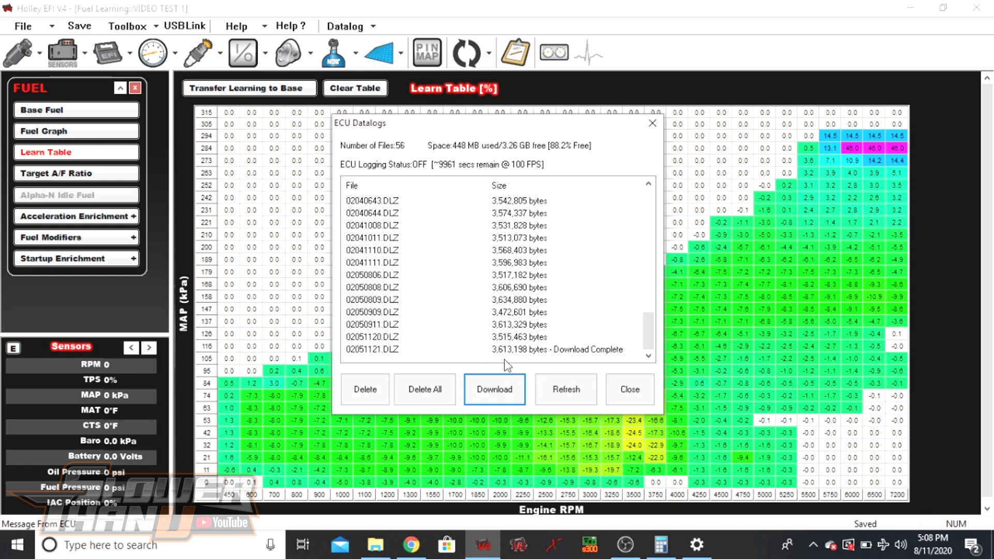
pyautogui.click(630, 391)
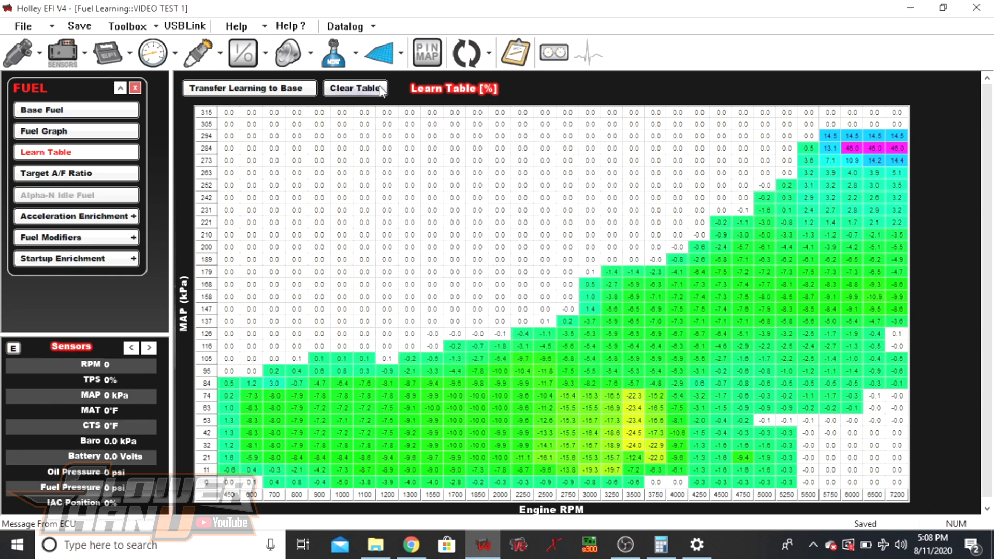
# Open datalog 02051121 from the Data Logs folder inside HEFI V4.
pyautogui.click(346, 27)
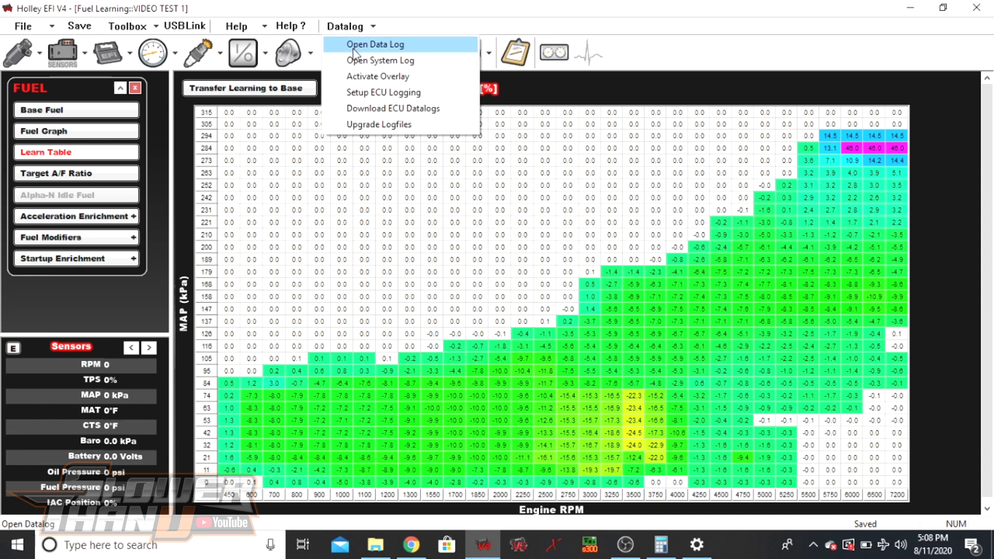
pyautogui.click(355, 47)
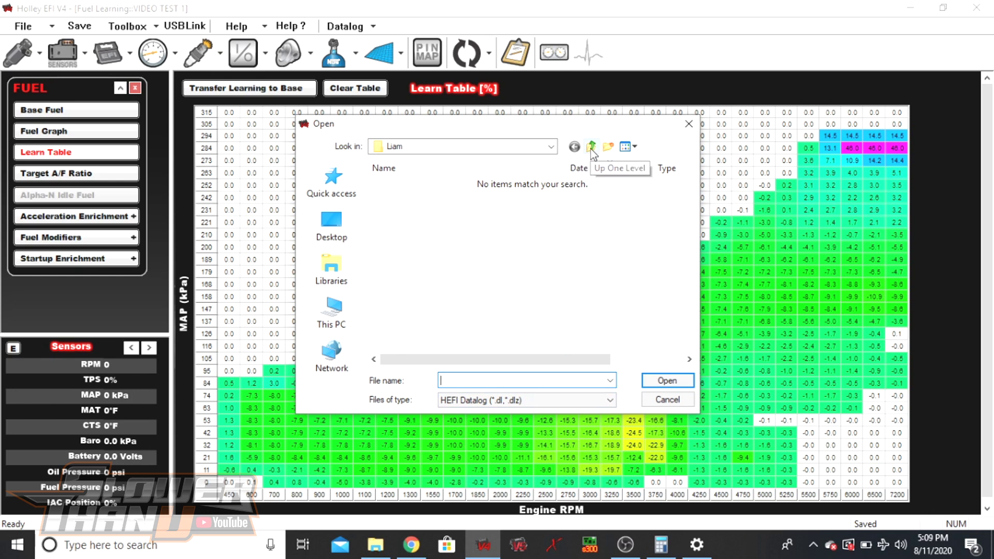
pyautogui.click(551, 148)
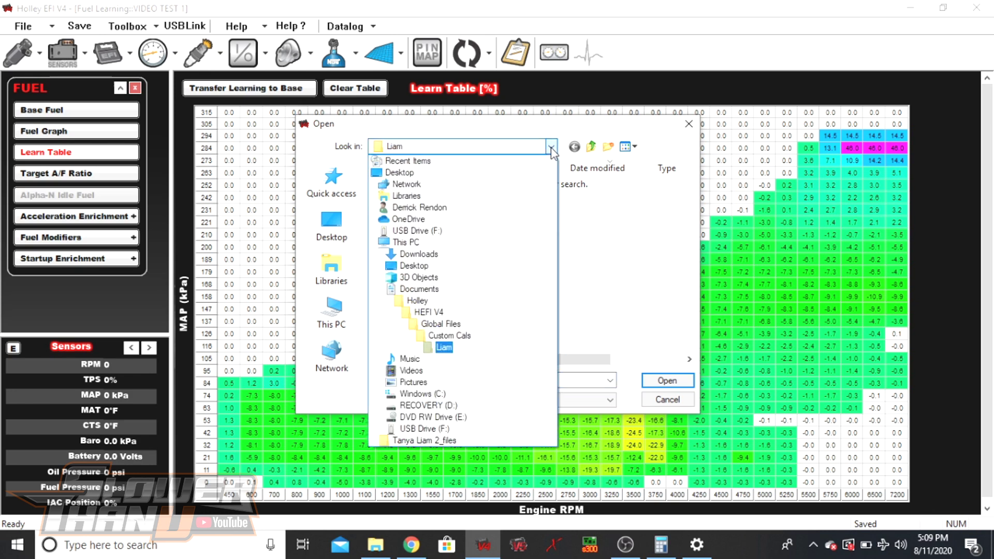
pyautogui.click(428, 312)
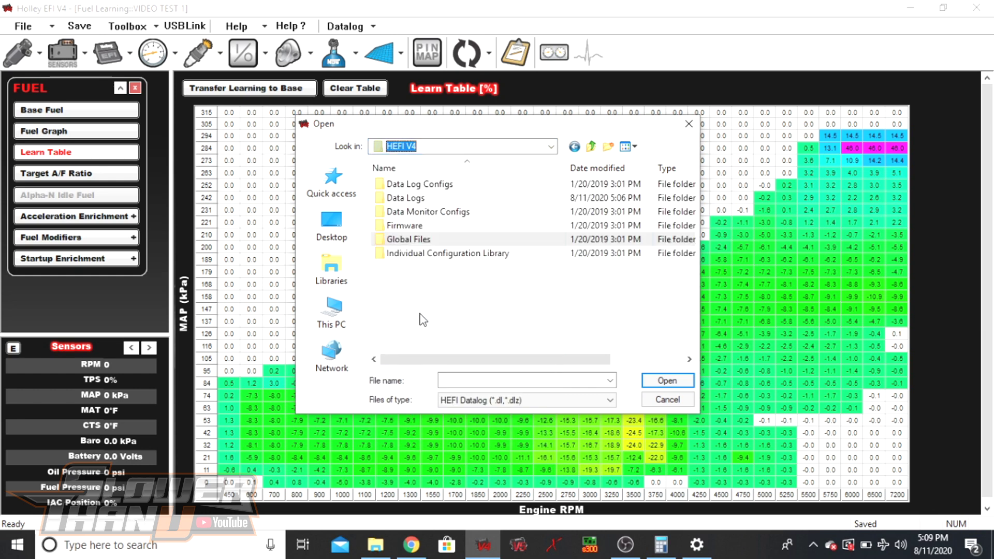
pyautogui.doubleClick(406, 201)
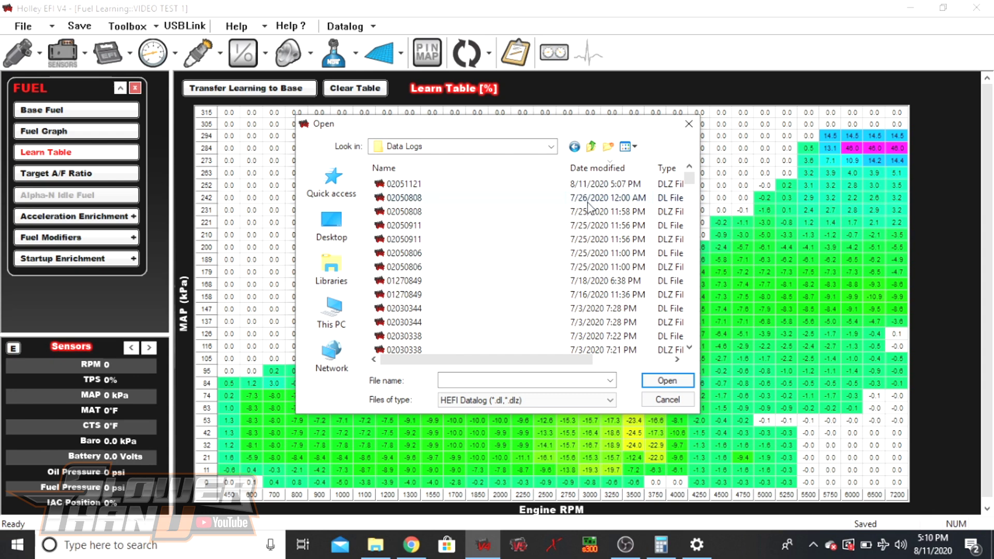
pyautogui.doubleClick(413, 183)
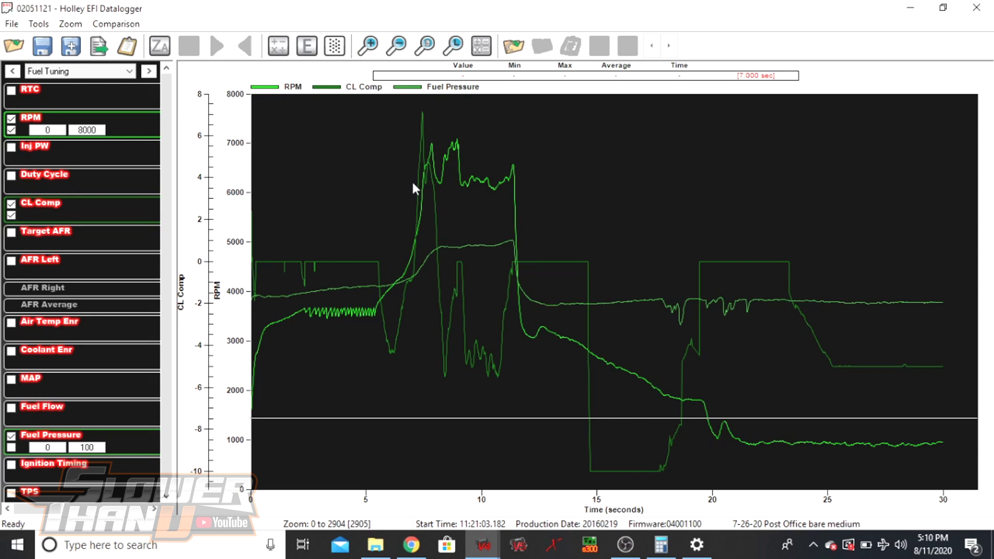
# Zoom the datalog graph to about 2.4 to 12.4 seconds and switch the channel group from Fuel Tuning to Drag Race.
pyautogui.moveTo(309, 193); pyautogui.dragTo(541, 194)
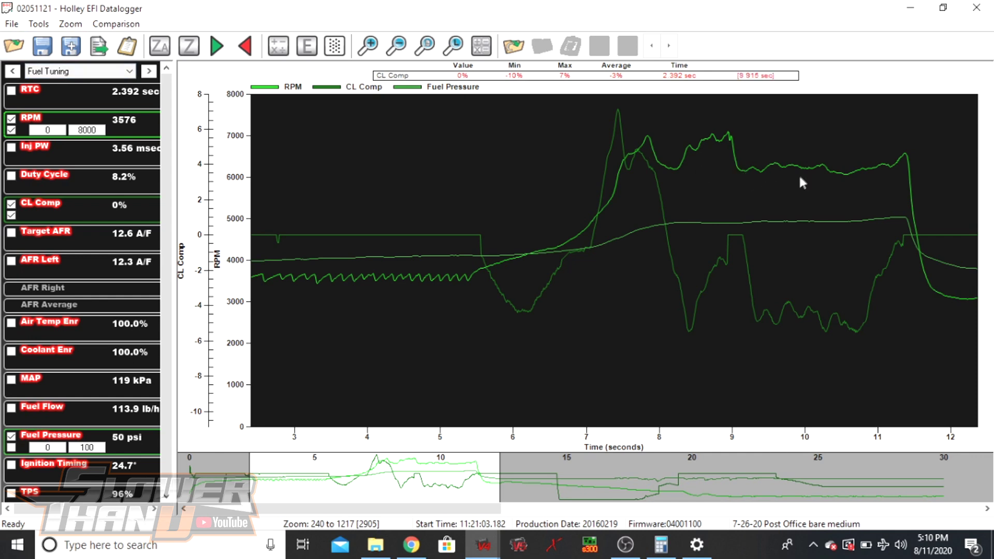
pyautogui.click(78, 71)
pyautogui.click(62, 104)
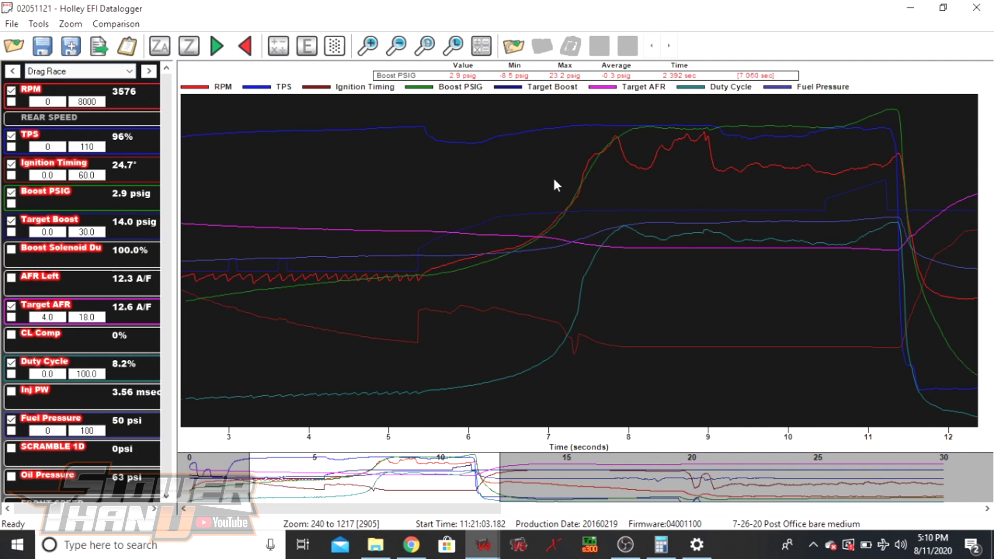
pyautogui.click(387, 176)
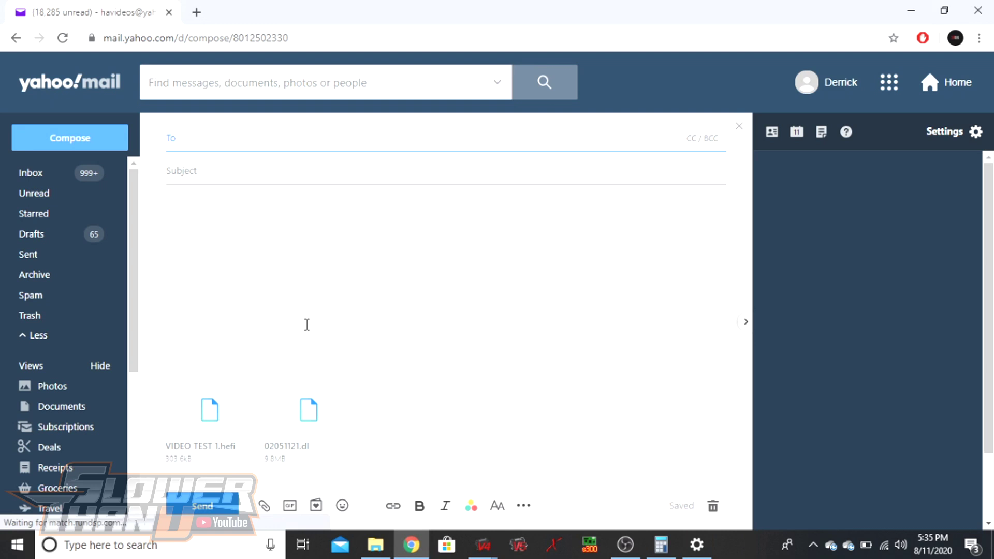
# Remove the VIDEO TEST 1.hefi and 02051121.dl attachments from the Yahoo Mail draft.
pyautogui.moveTo(225, 422)
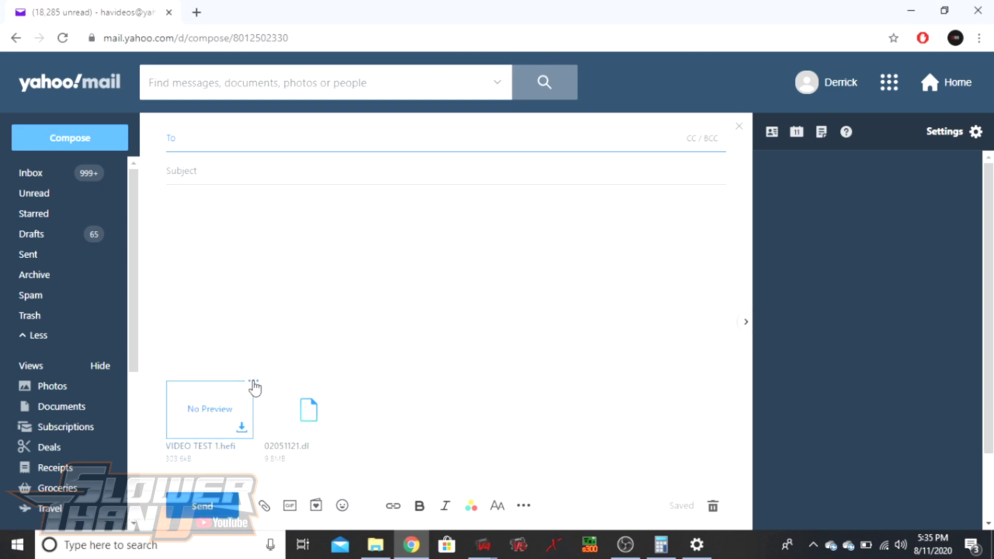
pyautogui.click(253, 384)
pyautogui.click(240, 416)
pyautogui.click(253, 386)
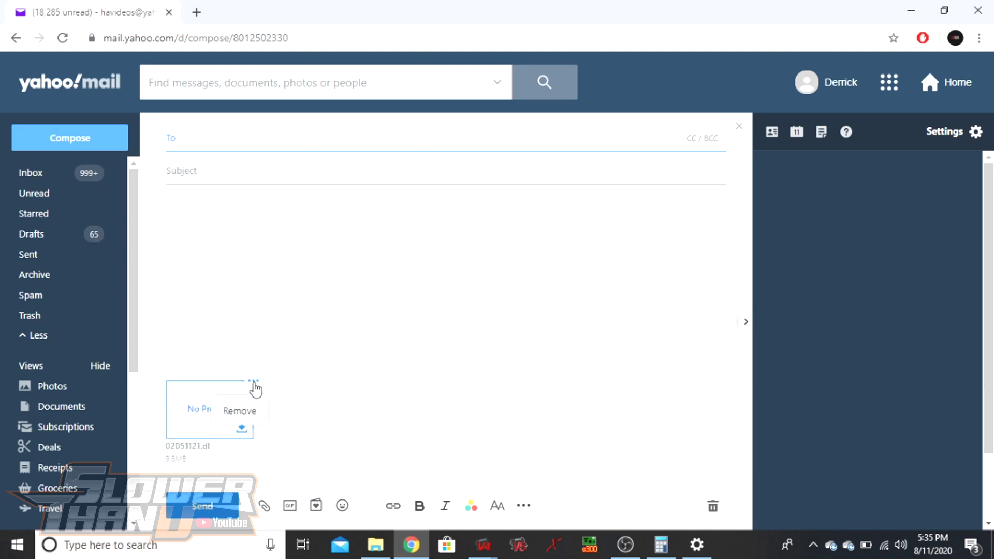
pyautogui.click(247, 411)
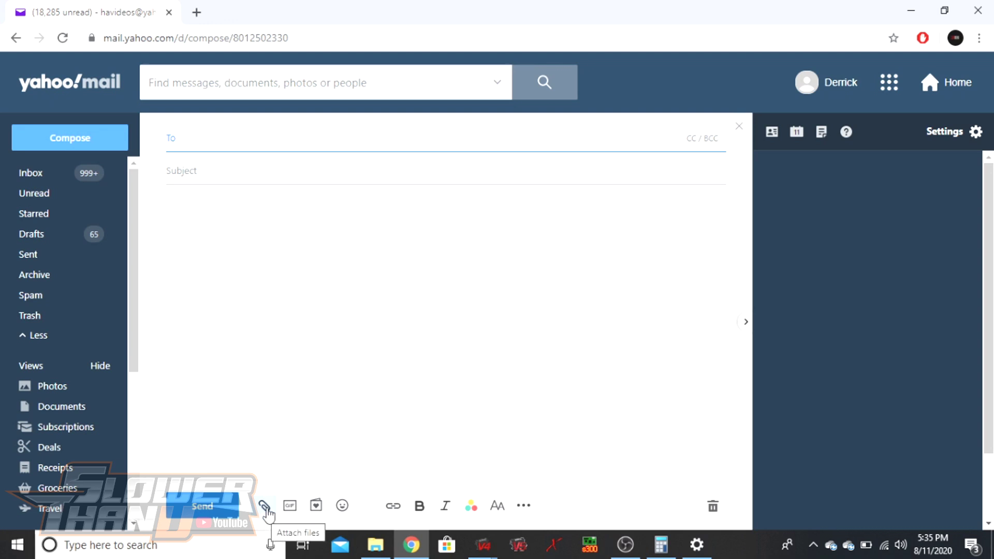
# Start attaching a file from the computer, browsing through Documents, Holley, HEFI V4, Global Files and Custom Cals to the subfolder holding VIDEO TEST 1.
pyautogui.click(264, 506)
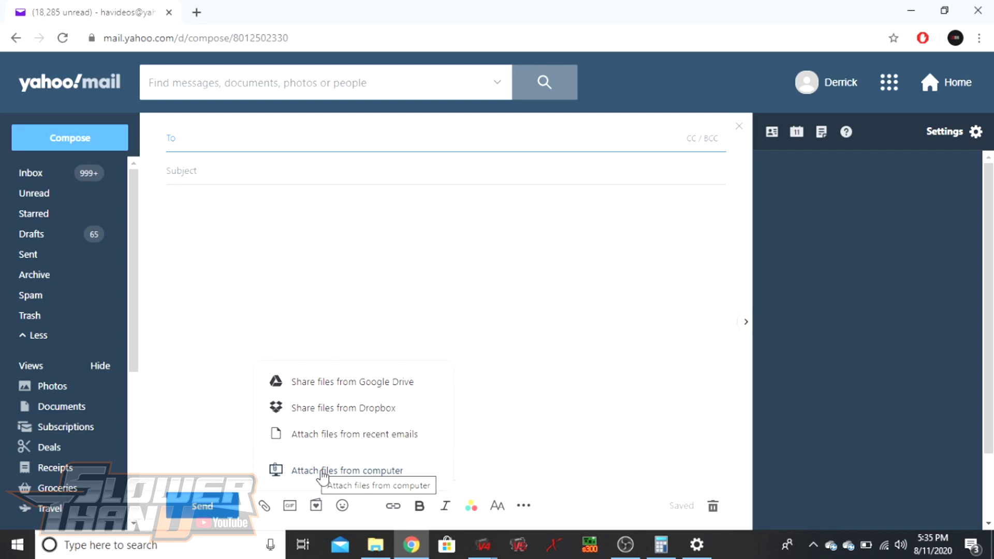
pyautogui.click(293, 472)
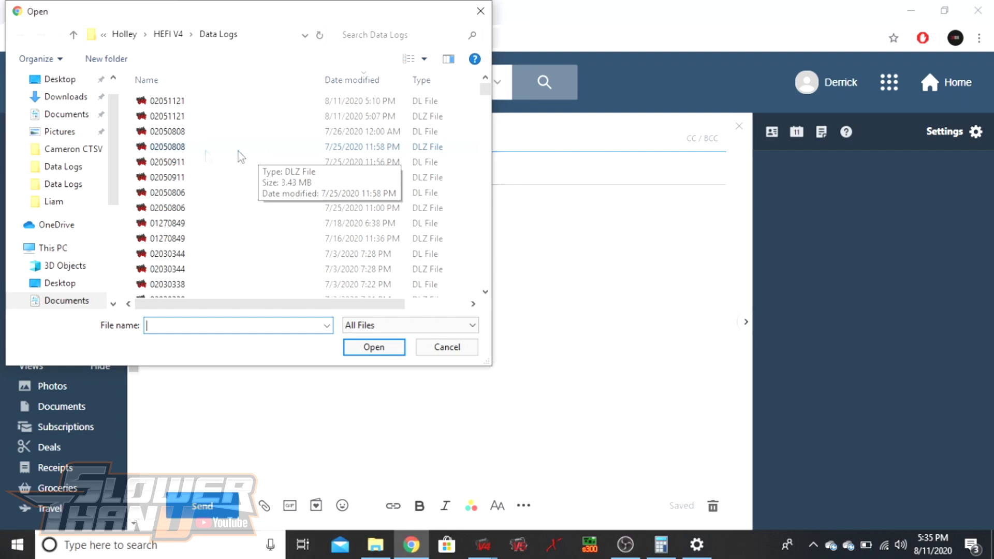
pyautogui.scroll(2, 118, 139)
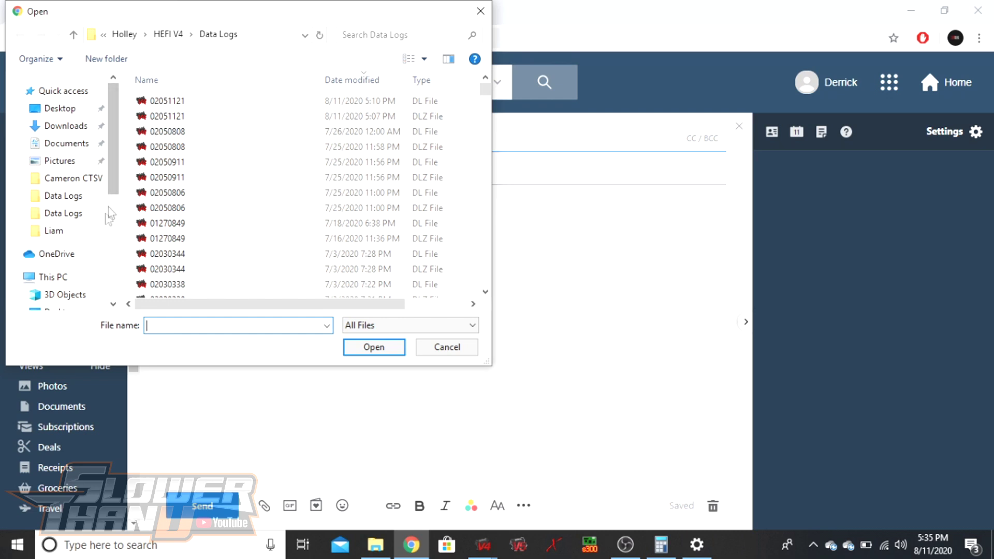
pyautogui.click(63, 284)
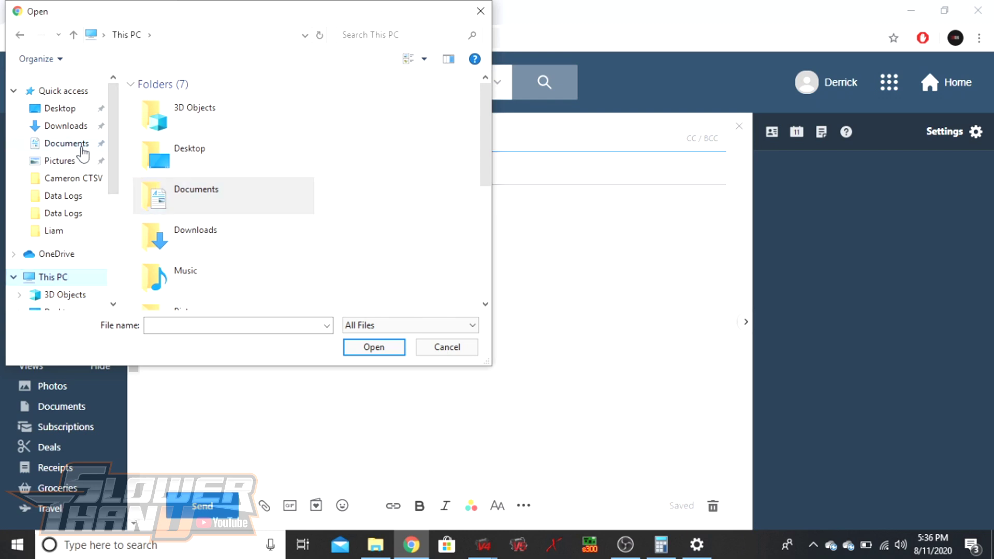
pyautogui.click(66, 147)
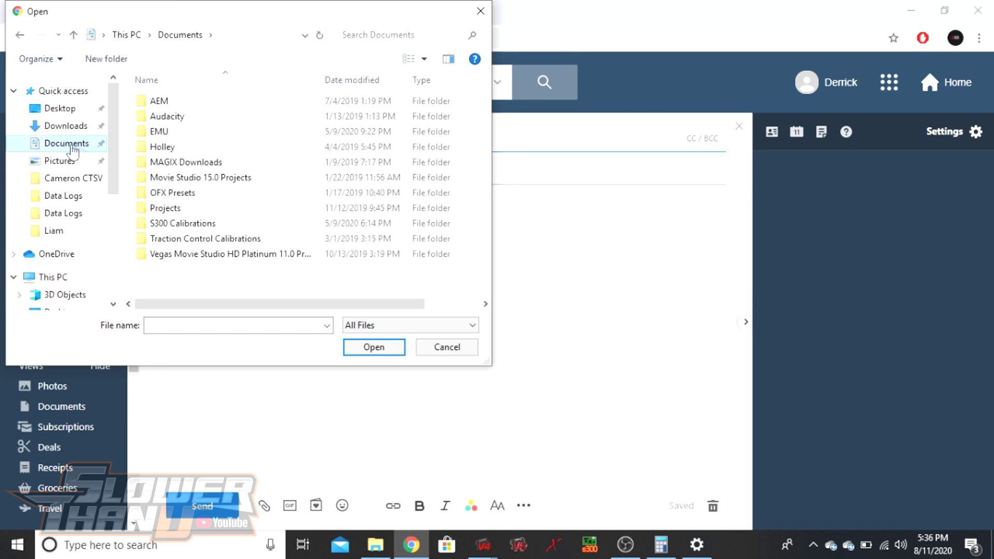
pyautogui.doubleClick(171, 149)
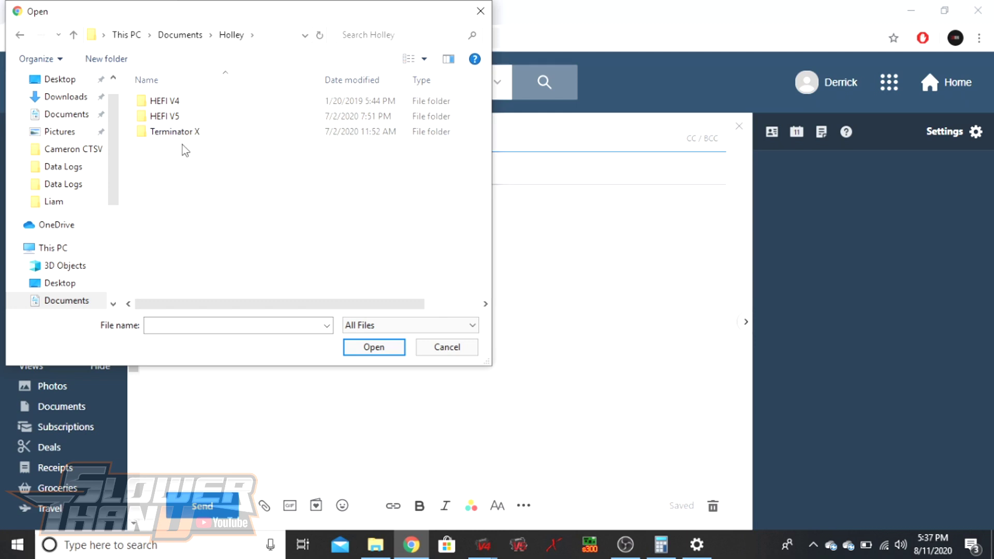
pyautogui.doubleClick(167, 101)
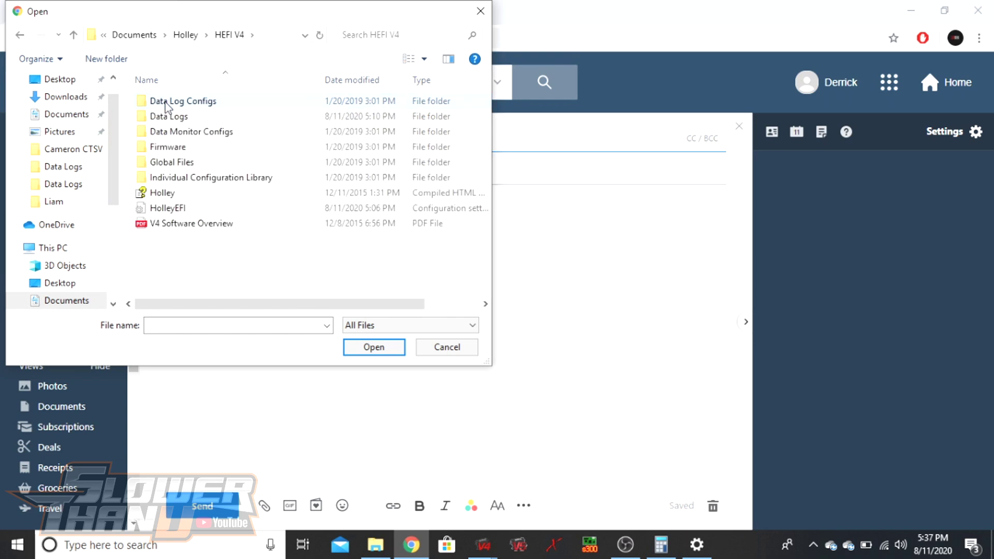
pyautogui.doubleClick(176, 164)
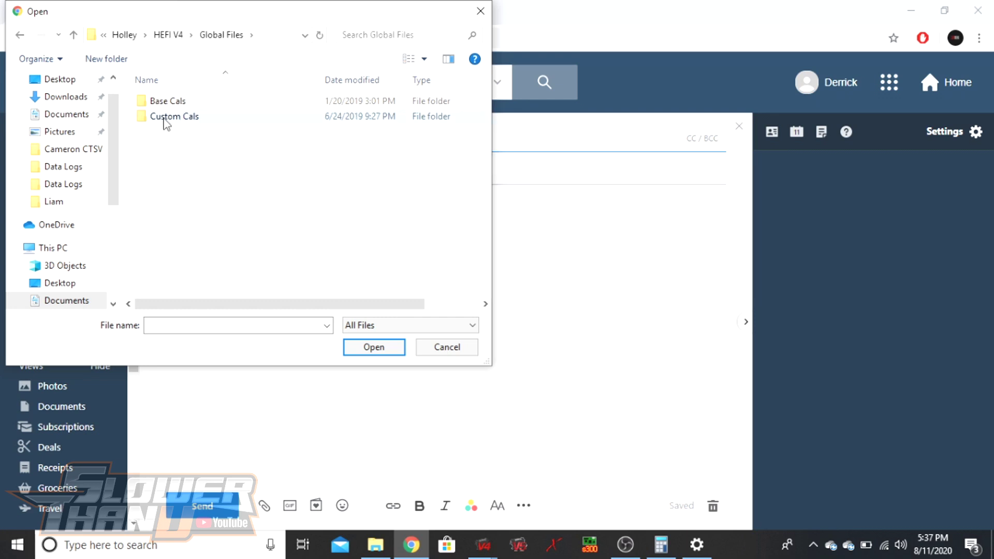
pyautogui.doubleClick(164, 117)
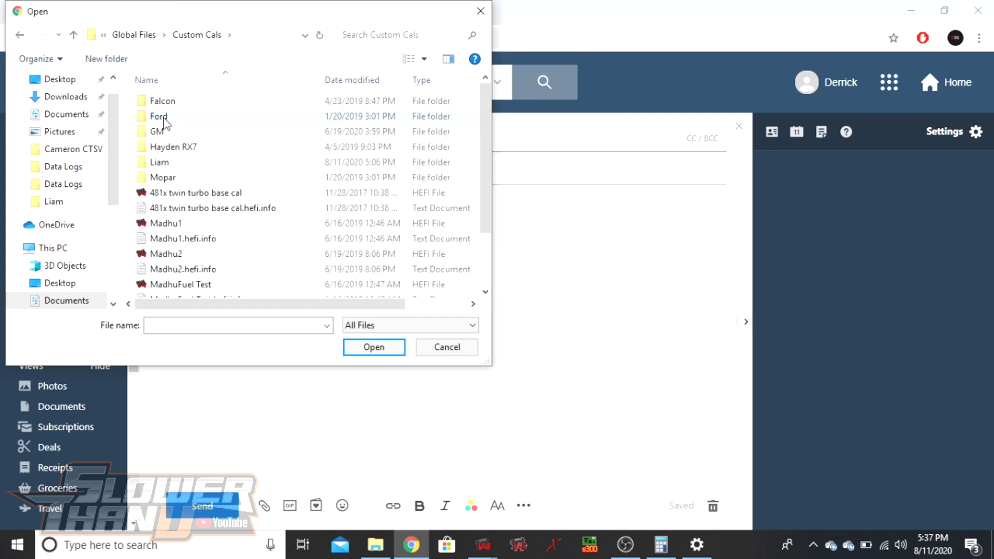
pyautogui.doubleClick(163, 164)
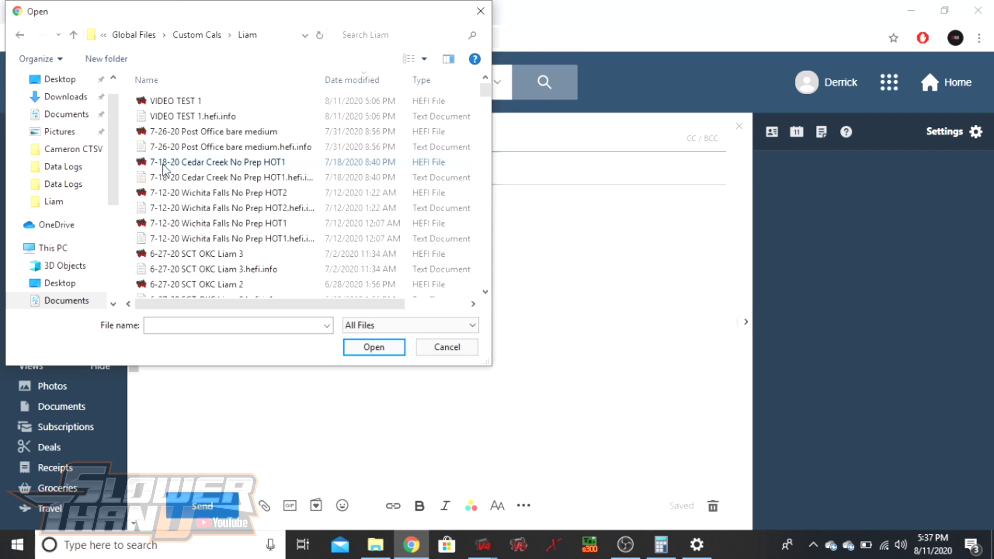
# Sort the calibration files by date modified with the newest first and attach the VIDEO TEST 1 HEFI file to the email.
pyautogui.click(350, 82)
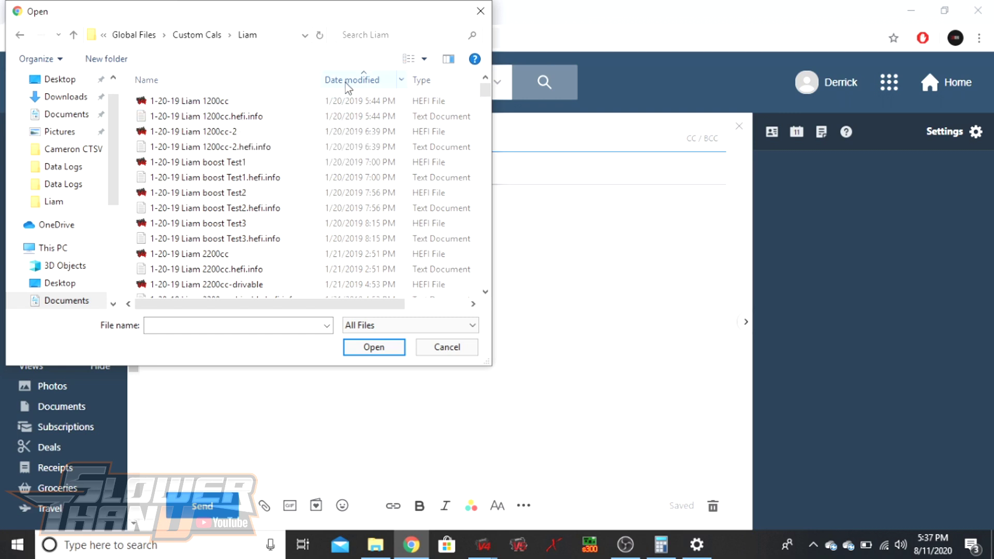
pyautogui.click(353, 83)
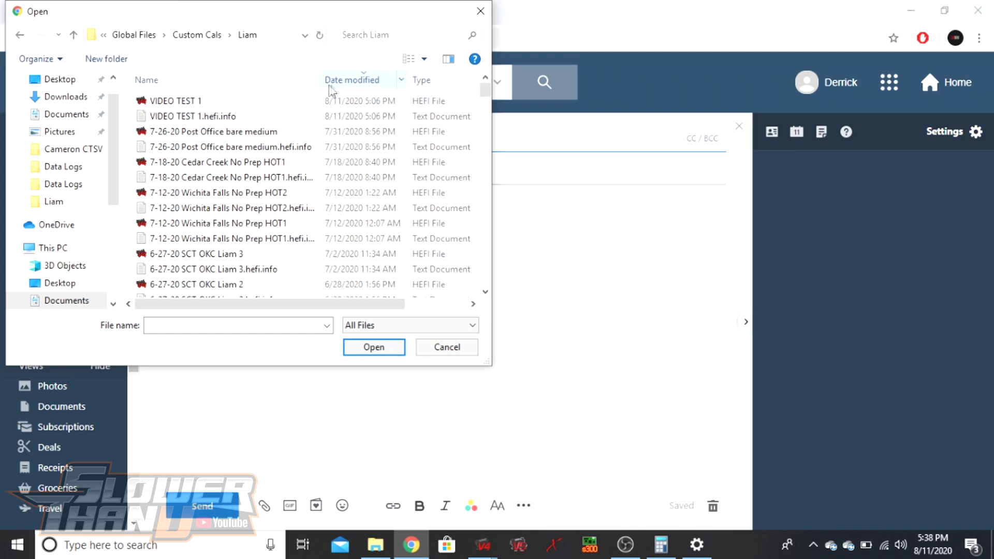
pyautogui.click(336, 87)
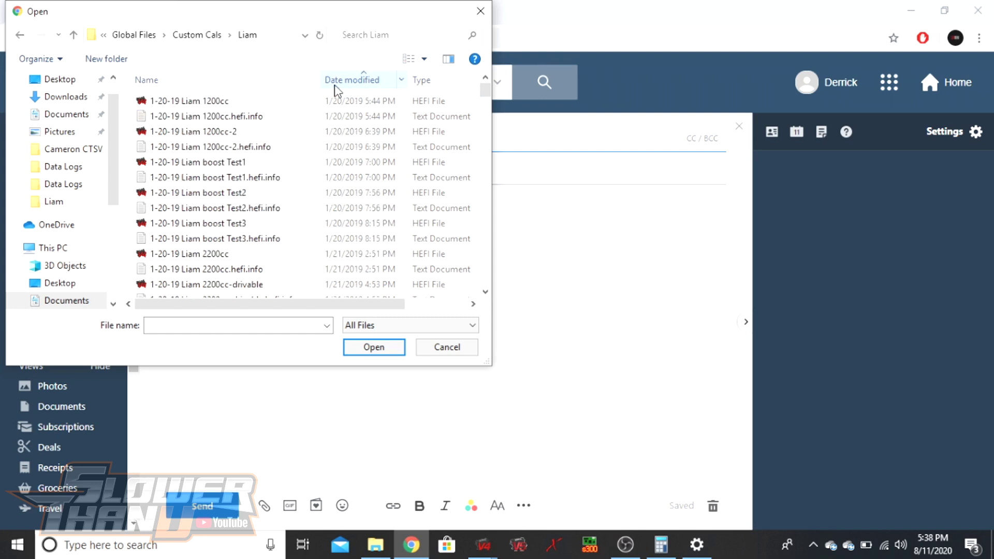
pyautogui.click(337, 87)
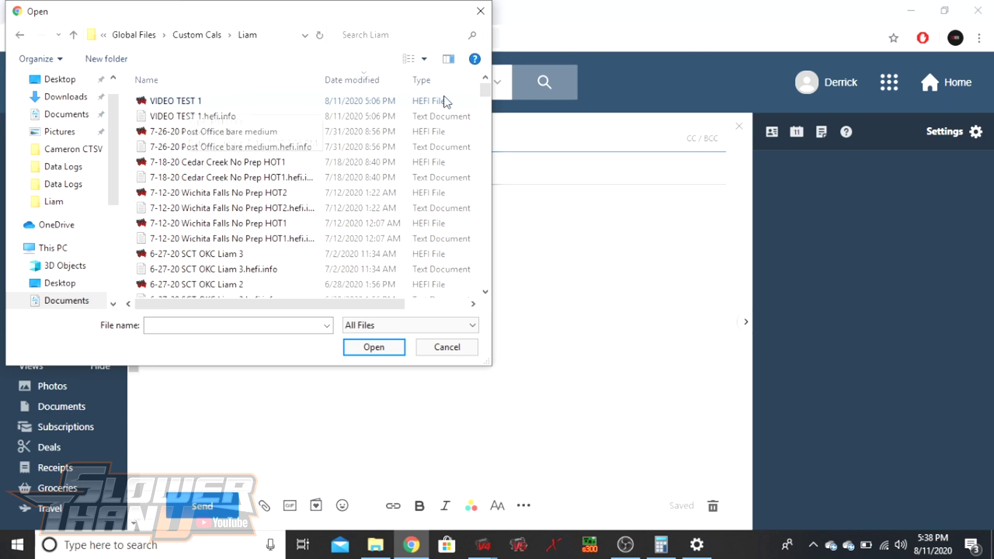
pyautogui.moveTo(485, 93)
pyautogui.mouseDown()
pyautogui.moveTo(484, 126)
pyautogui.moveTo(485, 91)
pyautogui.mouseUp()
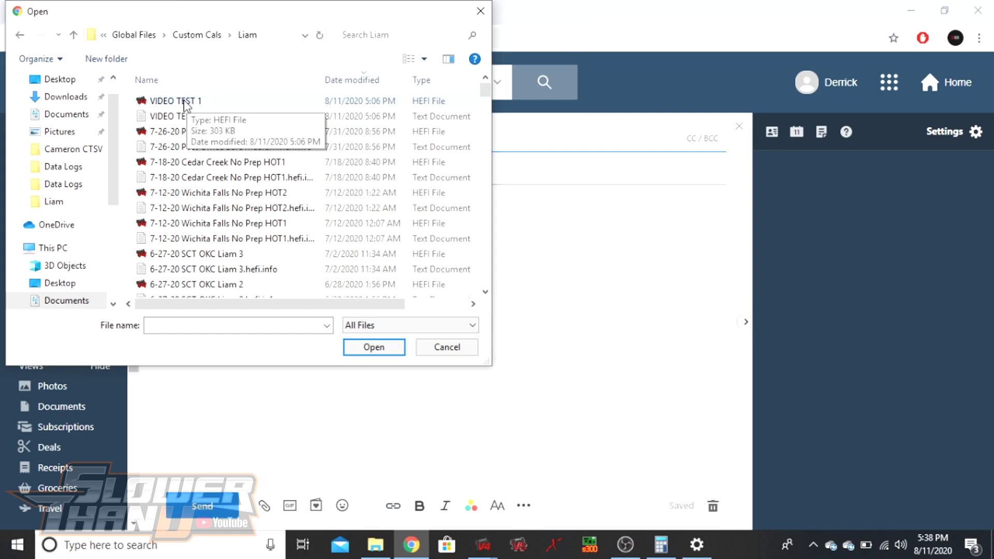
pyautogui.click(184, 101)
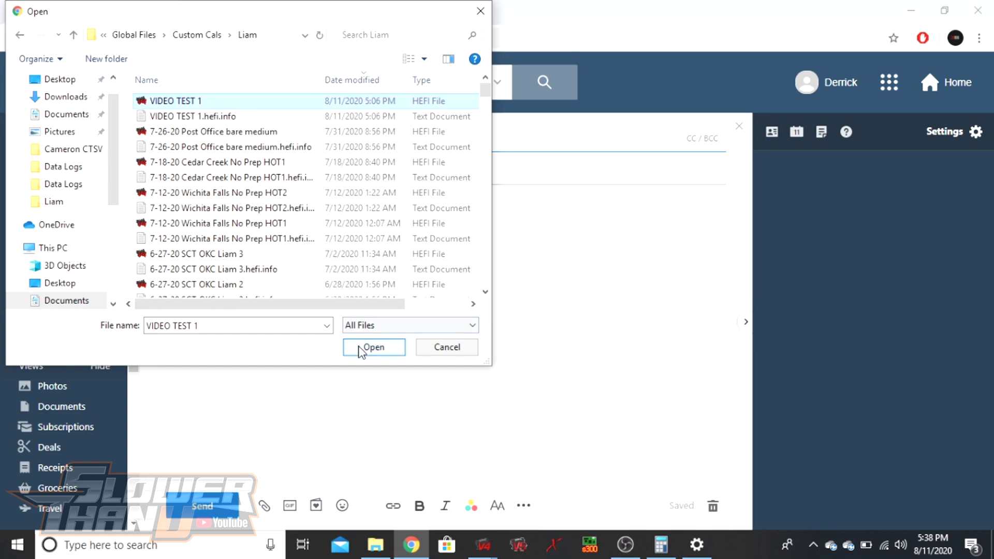
pyautogui.doubleClick(182, 102)
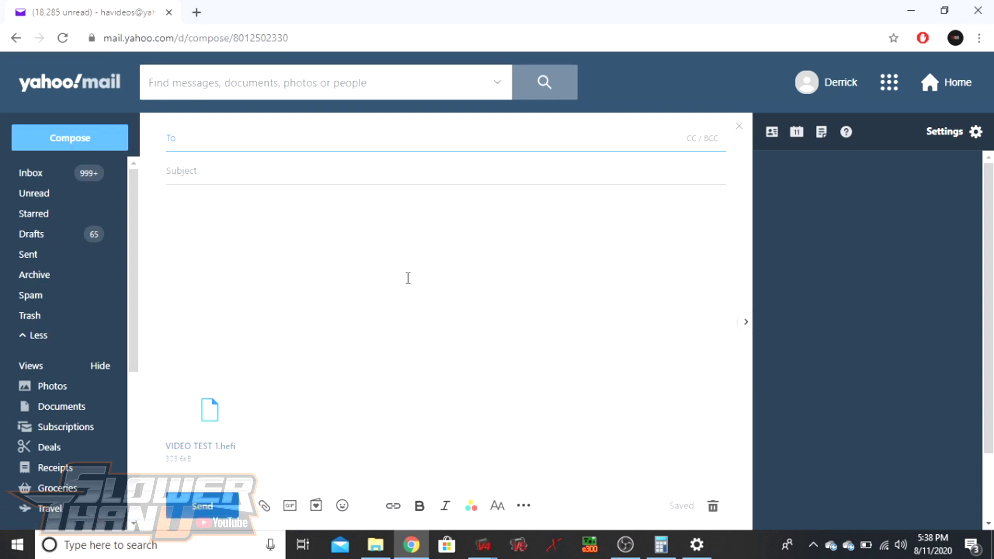
# Start attaching a second file from the computer, browsing to Documents, Holley, HEFI V4, Data Logs and sorting by date modified, newest first.
pyautogui.click(264, 510)
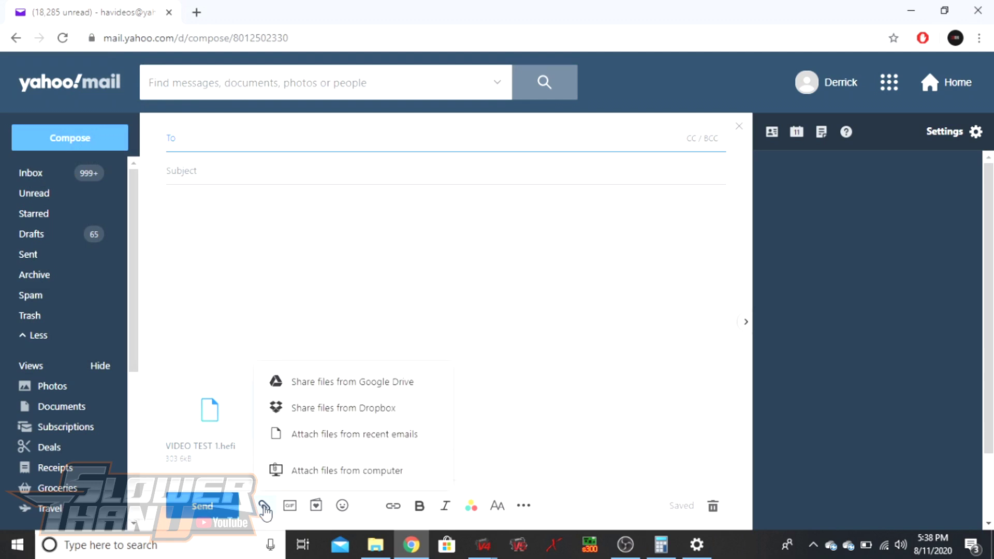
pyautogui.click(305, 476)
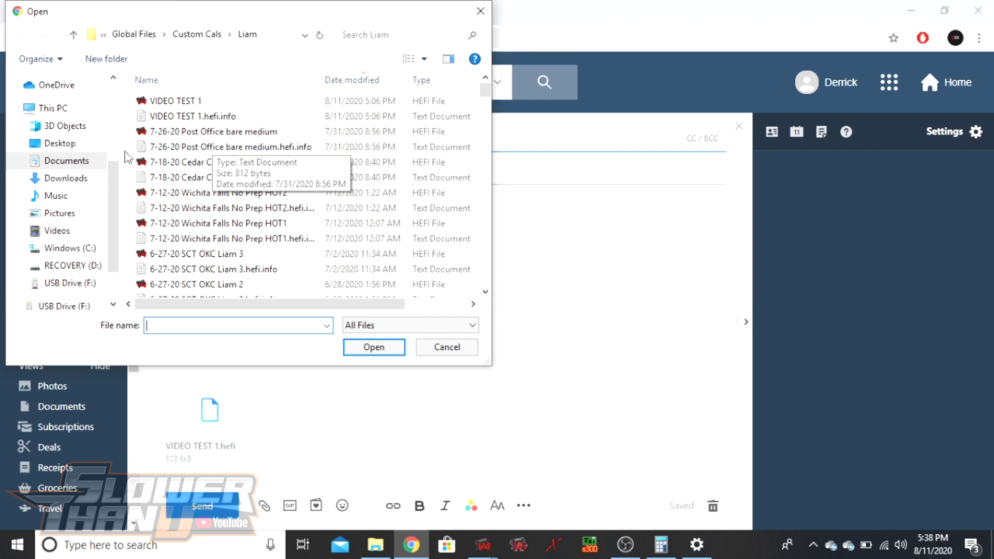
pyautogui.click(66, 161)
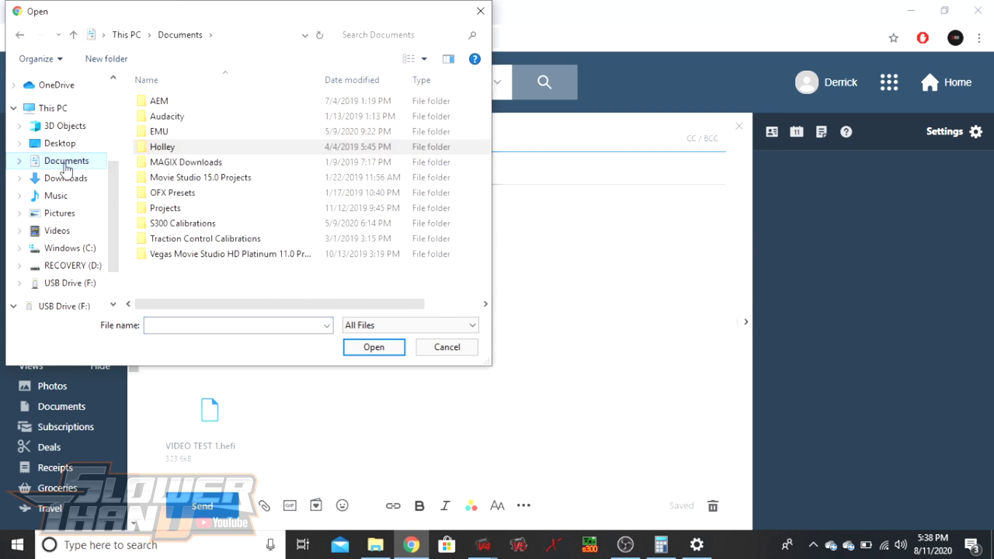
pyautogui.doubleClick(147, 148)
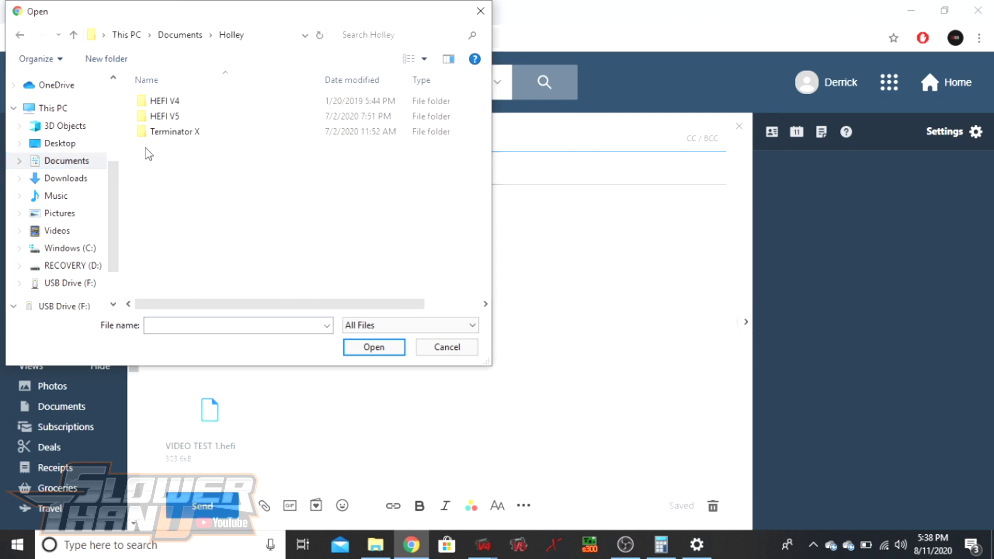
pyautogui.doubleClick(158, 101)
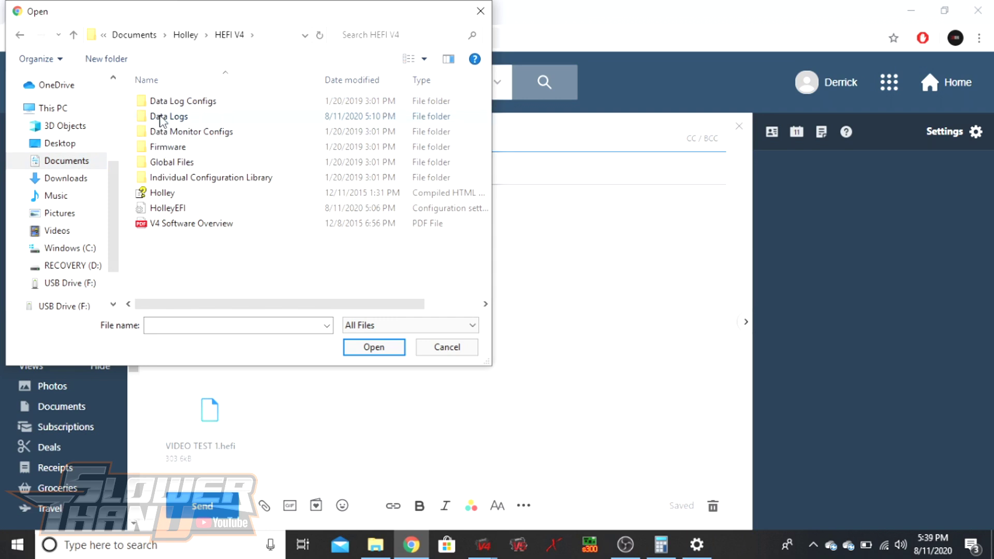
pyautogui.doubleClick(162, 117)
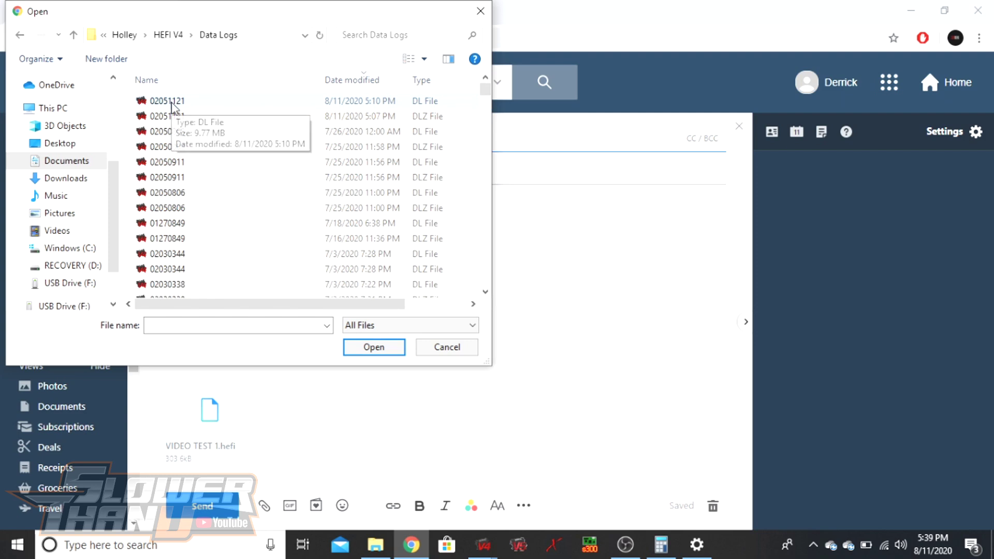
pyautogui.click(341, 81)
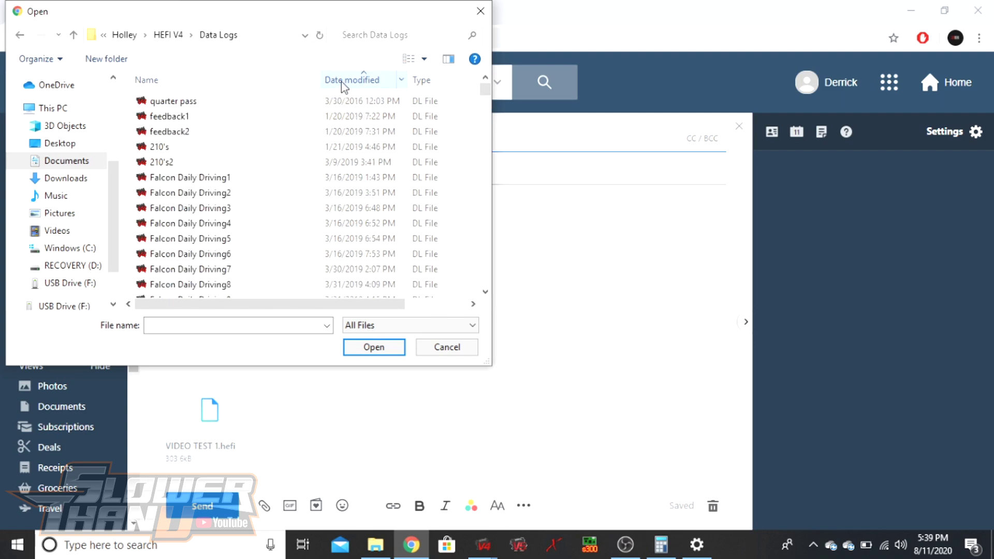
pyautogui.click(483, 154)
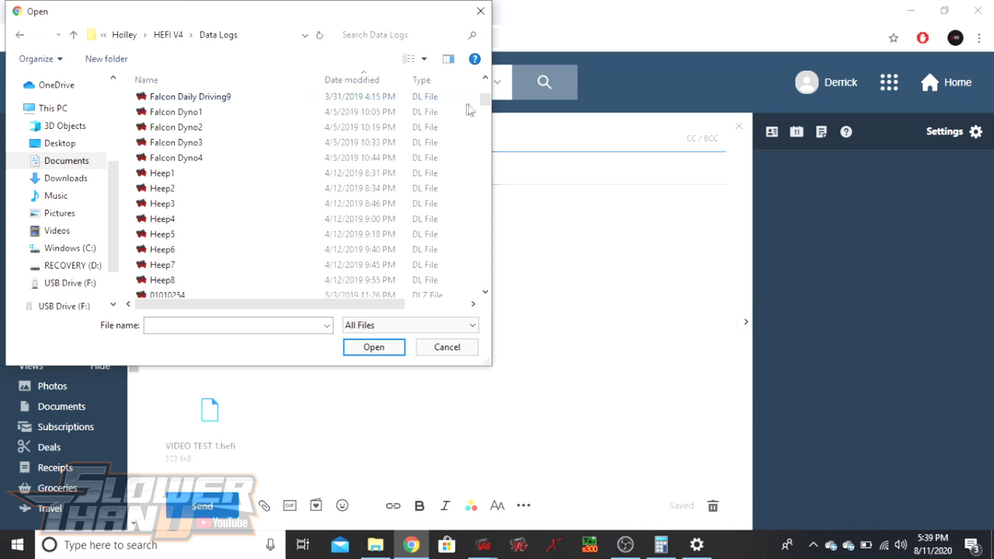
pyautogui.moveTo(484, 98); pyautogui.dragTo(484, 85)
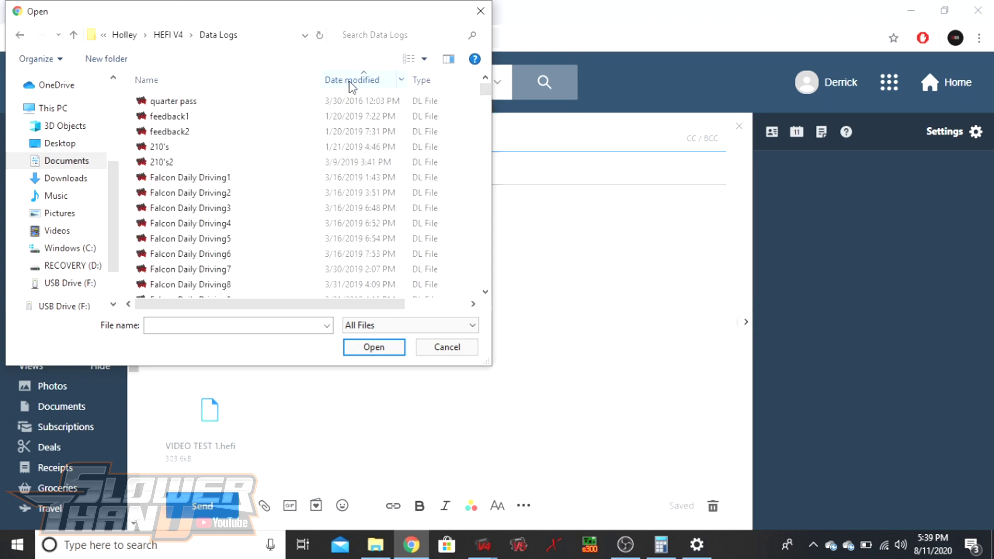
pyautogui.click(352, 80)
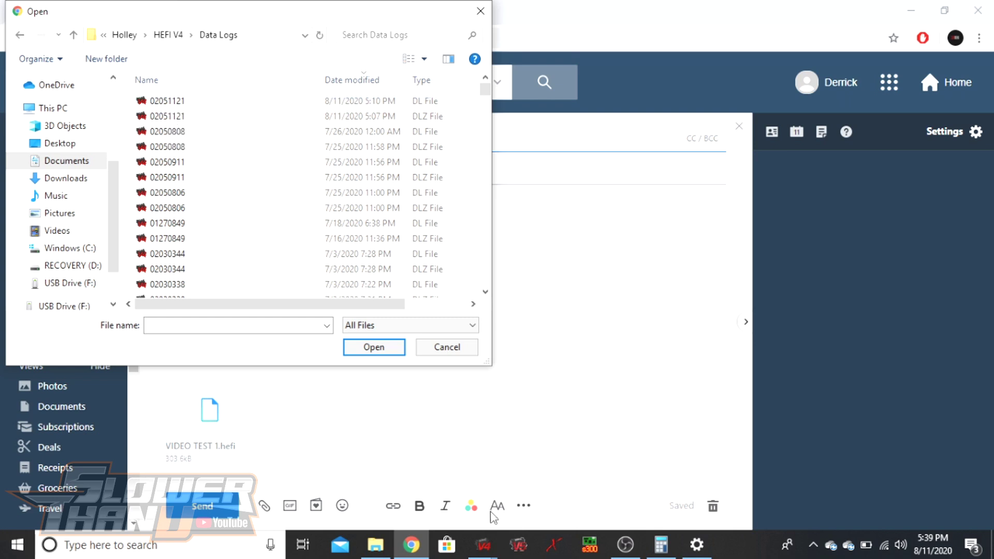
# Switch to the Holley EFI V4 main window, leaving the email's file selection open.
pyautogui.click(491, 546)
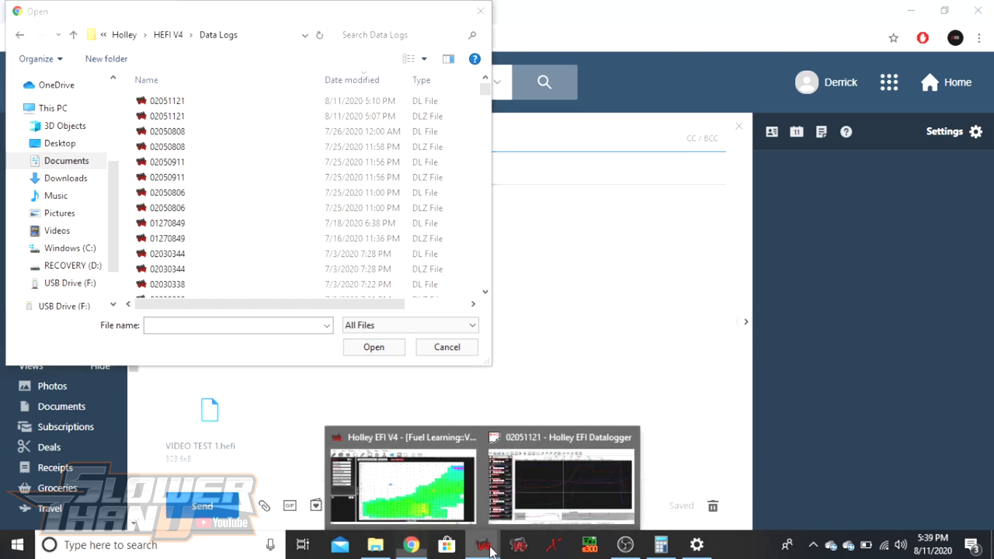
pyautogui.click(403, 486)
pyautogui.click(373, 29)
pyautogui.click(375, 50)
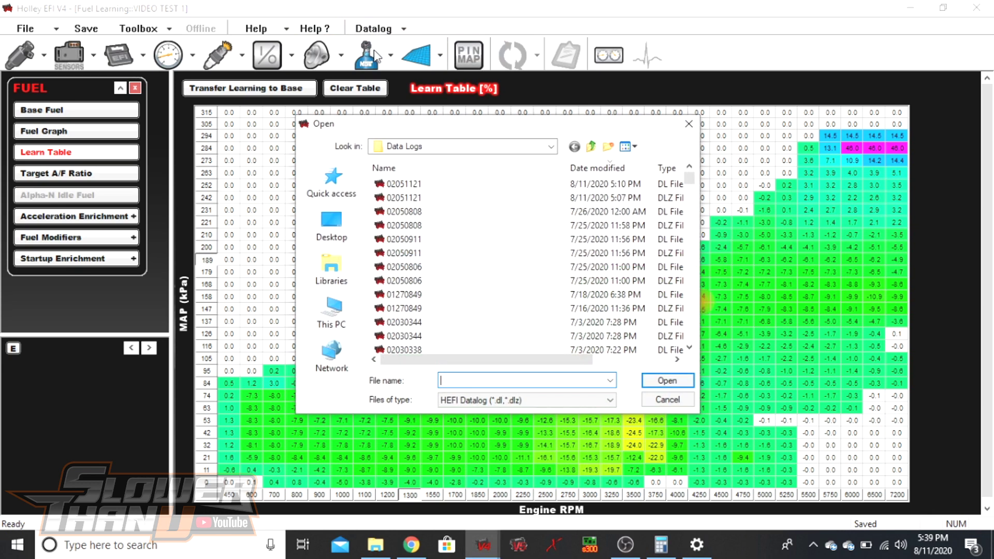
pyautogui.click(417, 188)
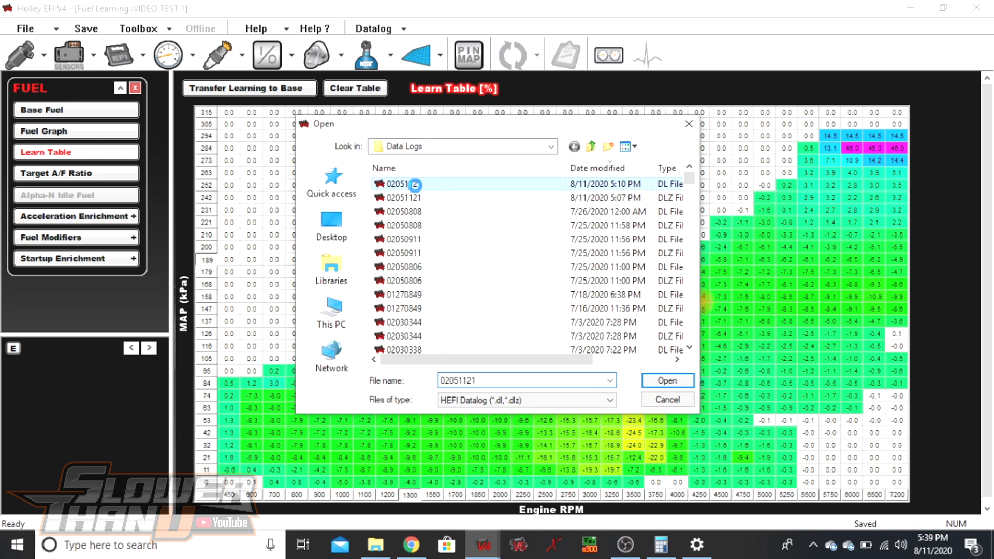
pyautogui.rightClick(417, 189)
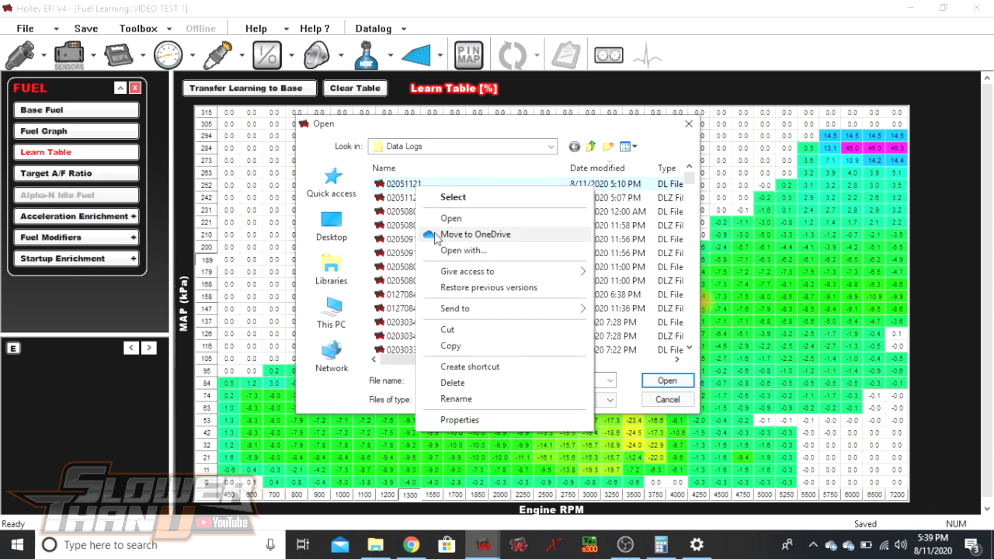
pyautogui.click(468, 128)
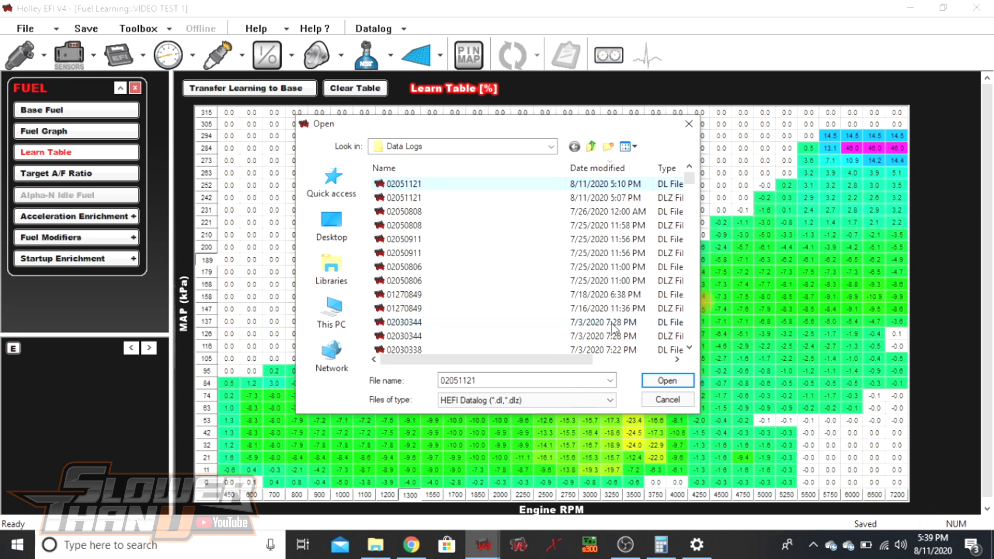
pyautogui.click(666, 399)
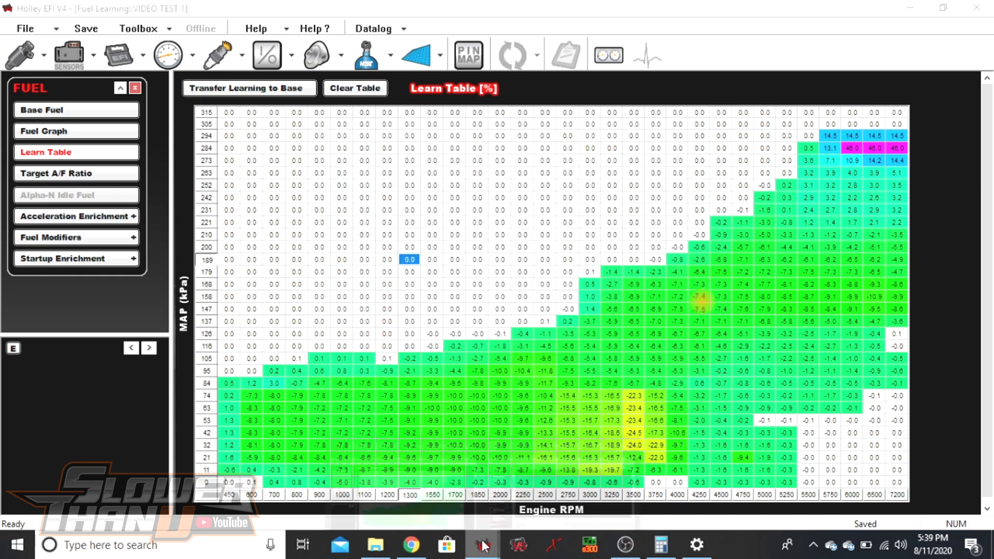
# Close the Datalogger window for 02051121 and rename the newest 02051121 DL file to the customer's first name followed by "Street Hit1".
pyautogui.moveTo(484, 544)
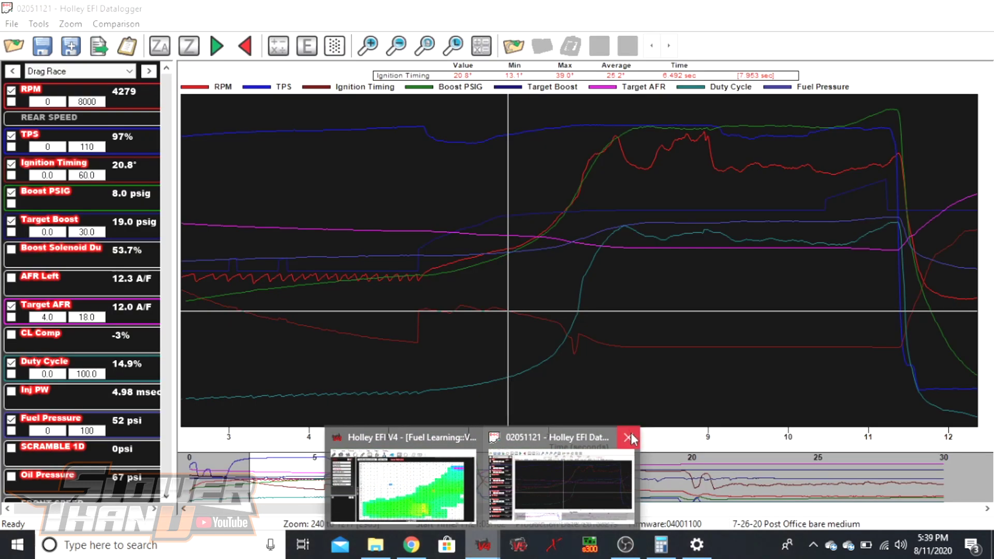
pyautogui.click(628, 436)
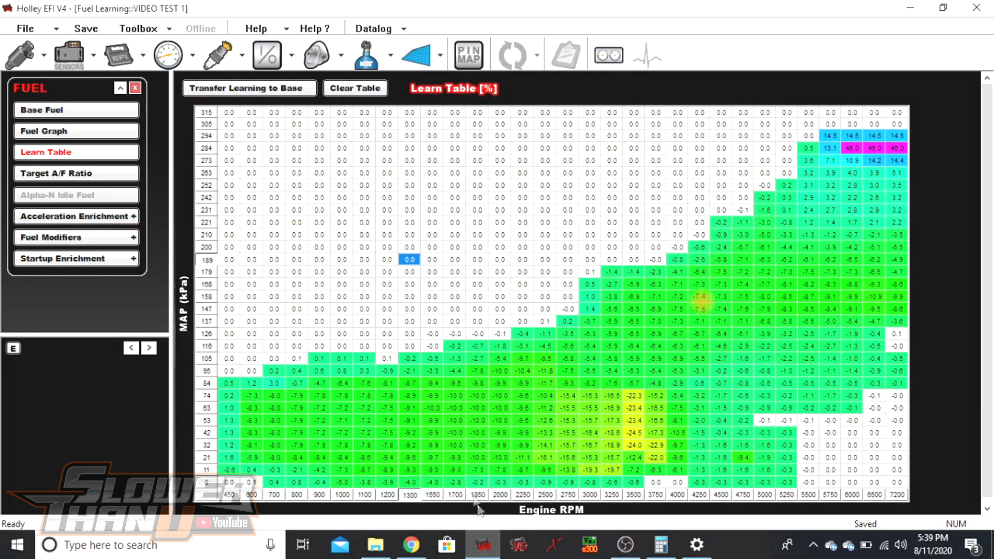
pyautogui.click(370, 29)
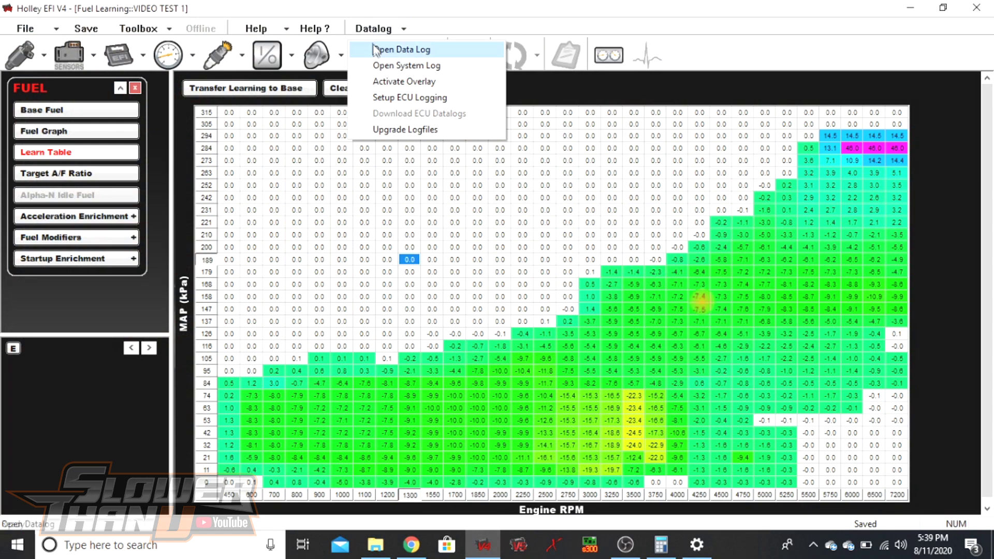
pyautogui.click(377, 50)
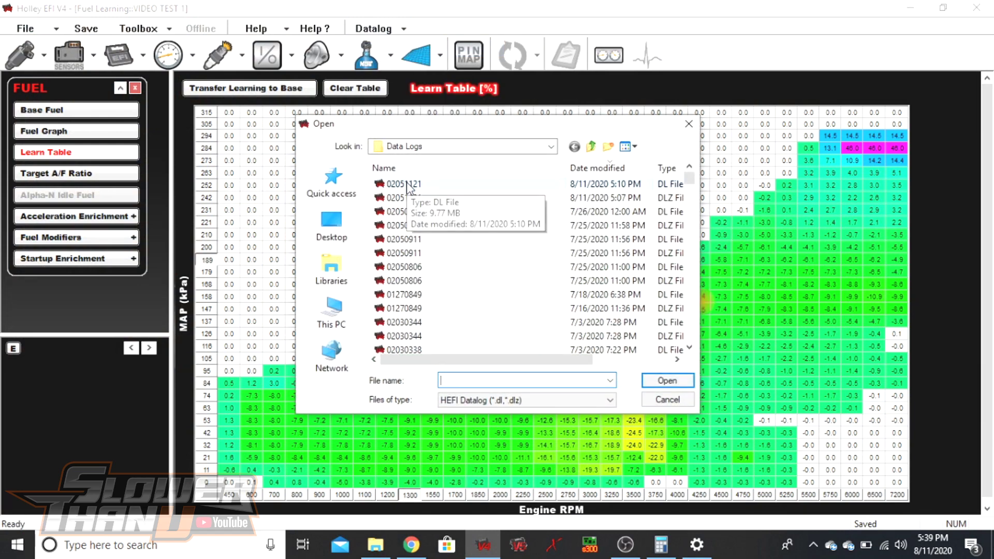
pyautogui.rightClick(408, 185)
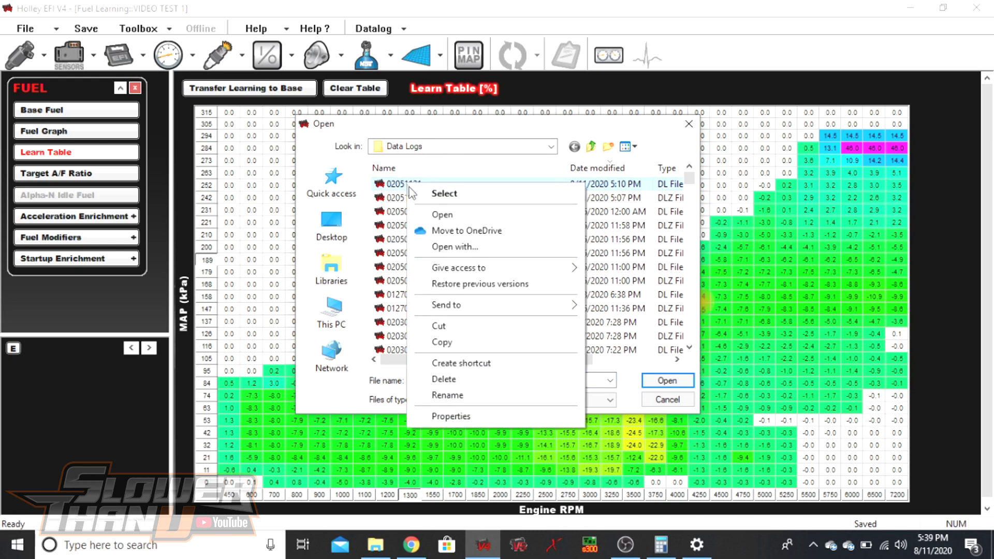
pyautogui.click(442, 396)
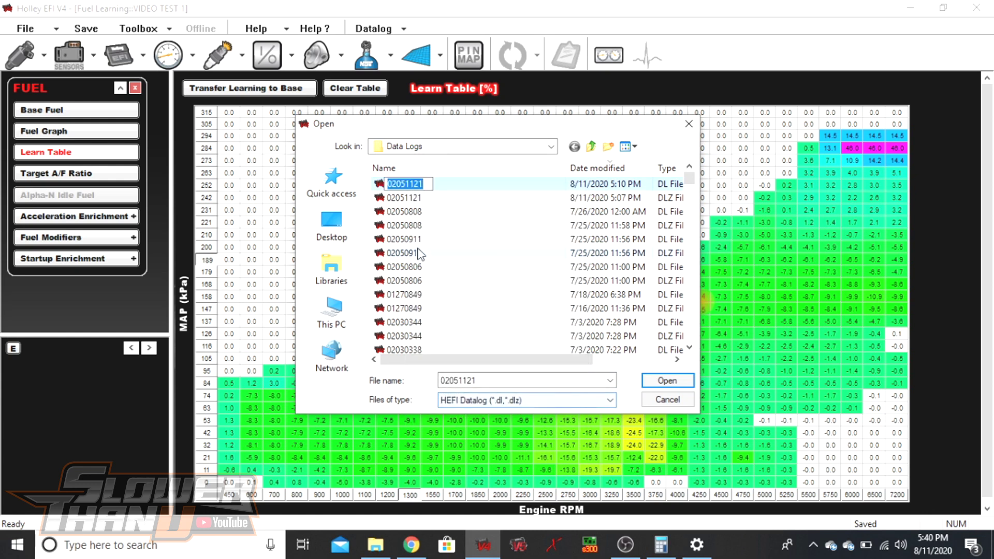
pyautogui.write('V')
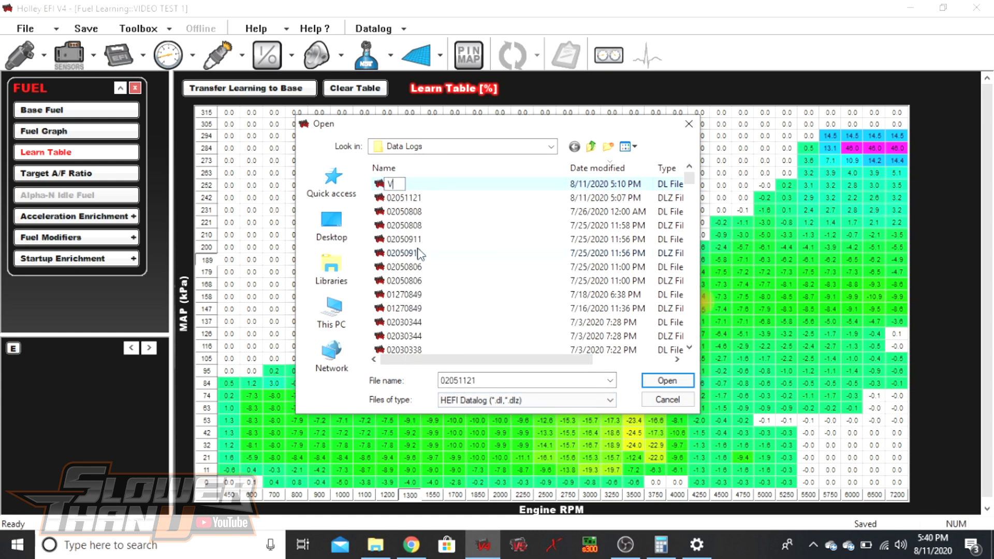
pyautogui.write('IDO TEST')
pyautogui.press('BackSpace')
pyautogui.press('BackSpace')
pyautogui.press('BackSpace')
pyautogui.press('BackSpace')
pyautogui.press('BackSpace')
pyautogui.press('BackSpace')
pyautogui.press('BackSpace')
pyautogui.press('BackSpace')
pyautogui.press('BackSpace')
pyautogui.write('Liam Street Hit1')
pyautogui.press('Return')
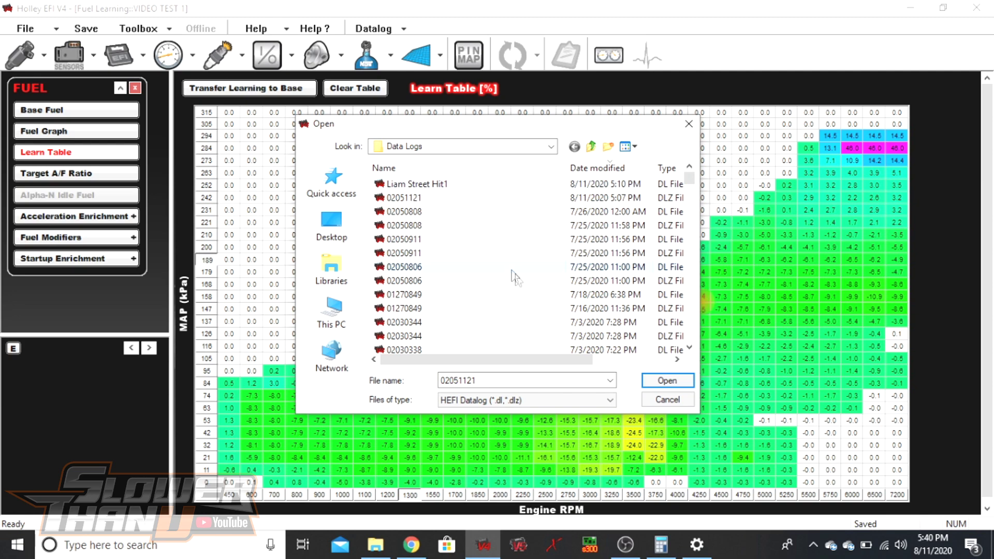
# Open the renamed Street Hit1 datalog and zoom in on the run from about 3.5 to 13 seconds.
pyautogui.doubleClick(409, 184)
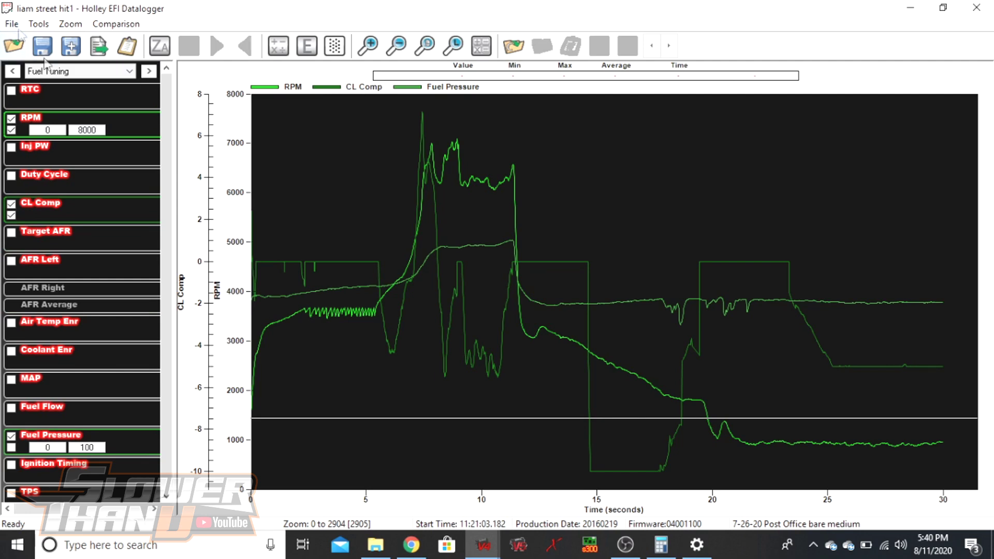
pyautogui.moveTo(331, 238); pyautogui.dragTo(546, 234)
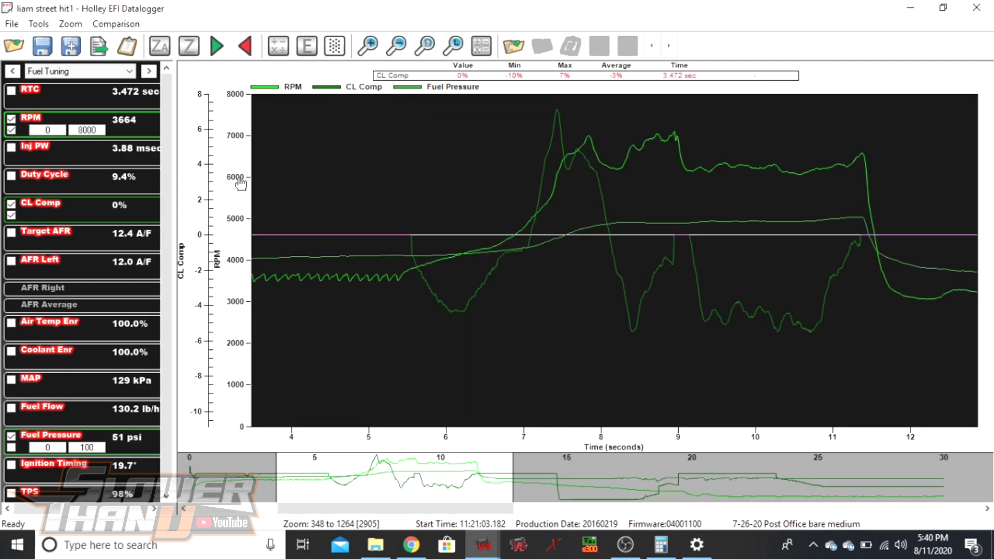
pyautogui.click(12, 25)
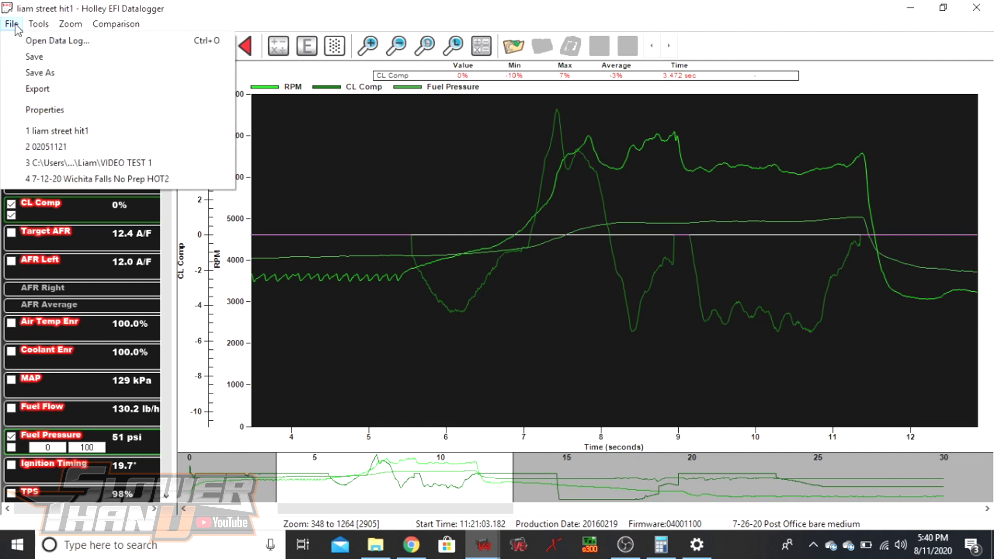
pyautogui.click(23, 73)
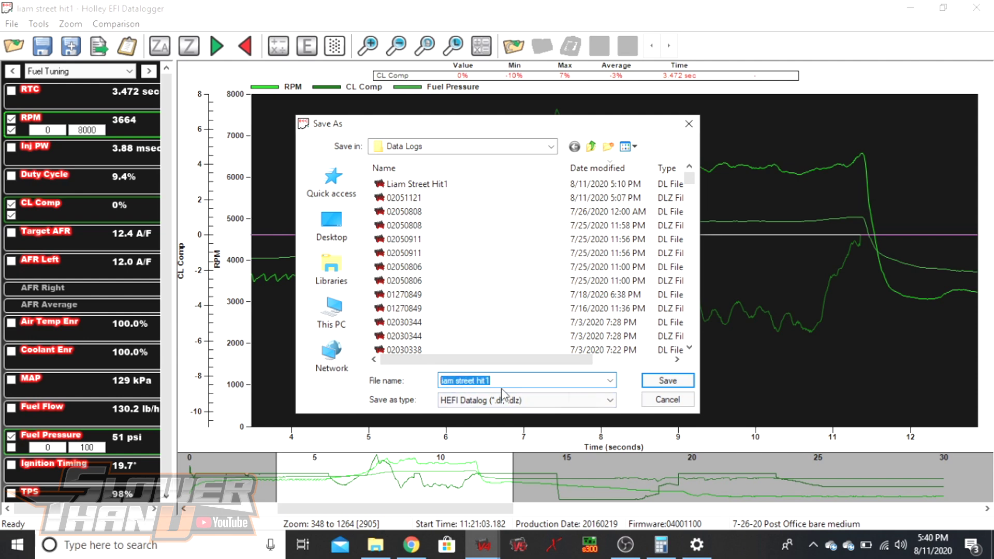
pyautogui.click(662, 397)
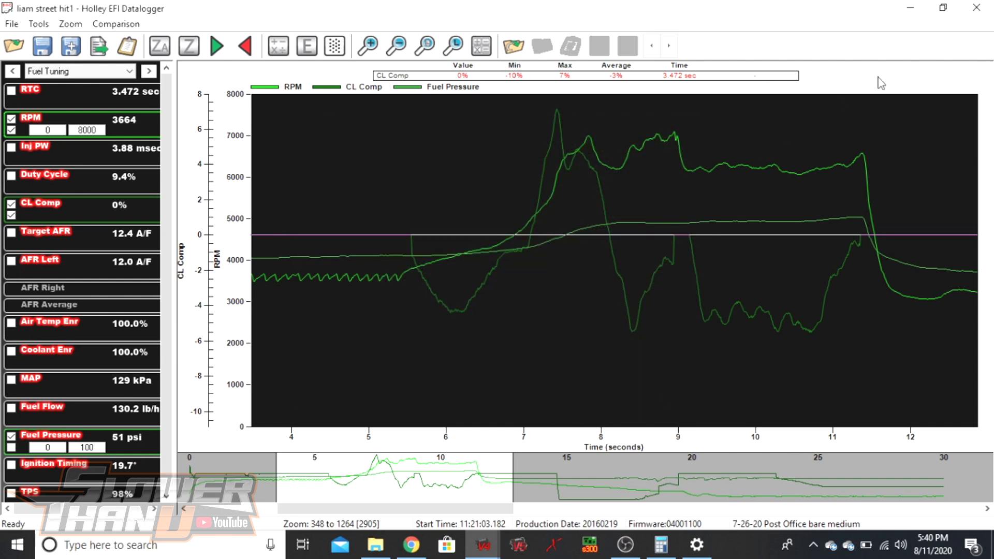
# Minimize the Datalogger, switch back to Yahoo Mail in Chrome and attach the renamed Street Hit1 DL file to the email.
pyautogui.click(910, 7)
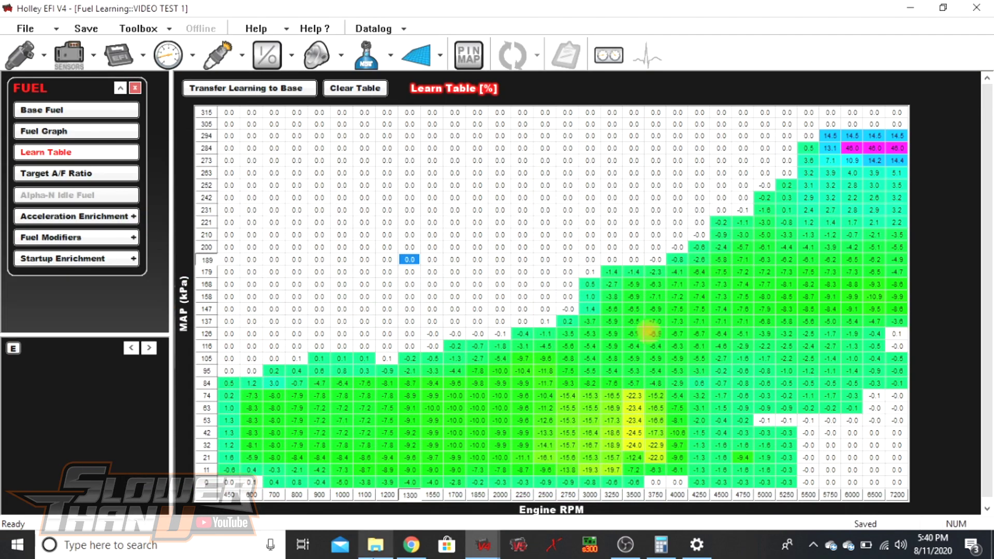
pyautogui.click(399, 549)
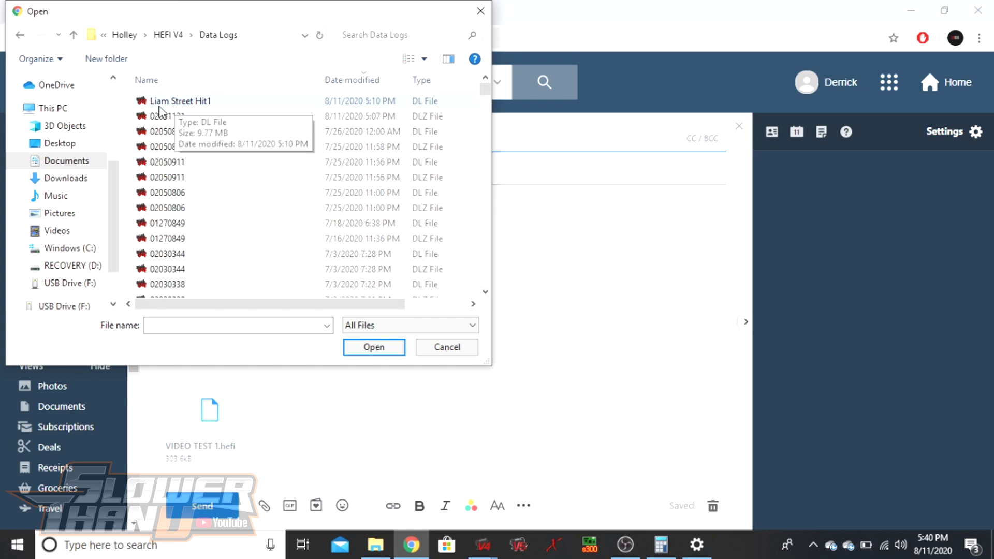
pyautogui.click(216, 103)
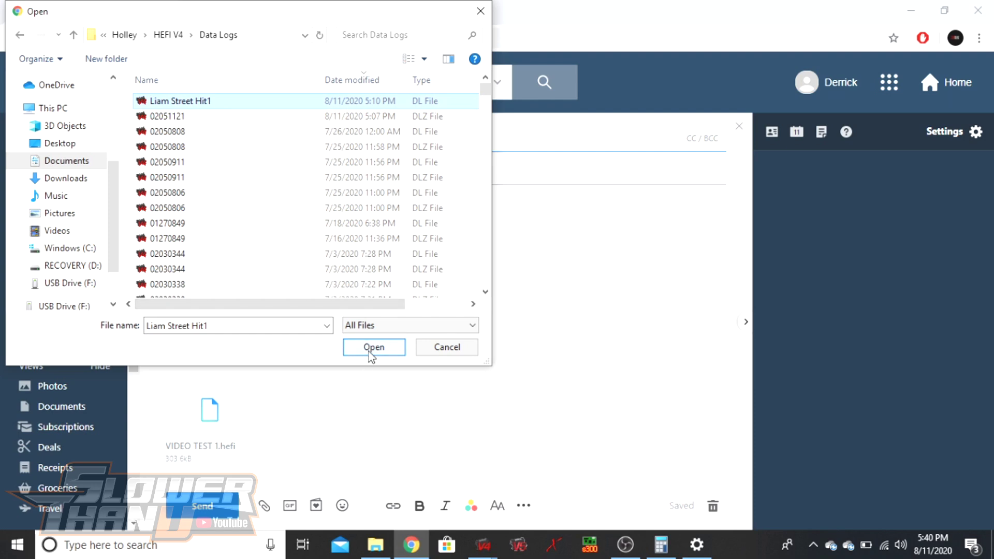
pyautogui.doubleClick(155, 101)
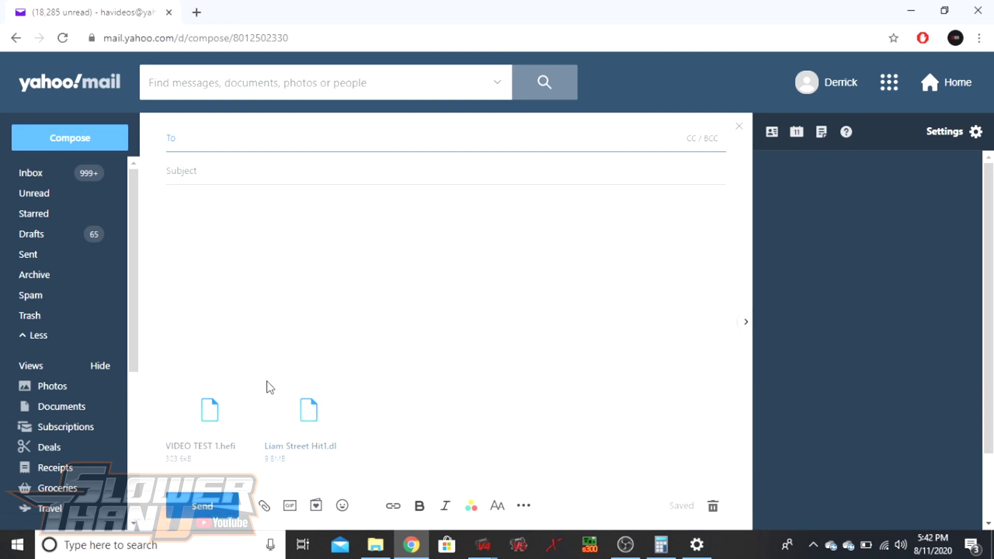
# Switch from Yahoo Mail to the Holley EFI V4 window with the VIDEO TEST 1 fuel learn table.
pyautogui.moveTo(486, 535)
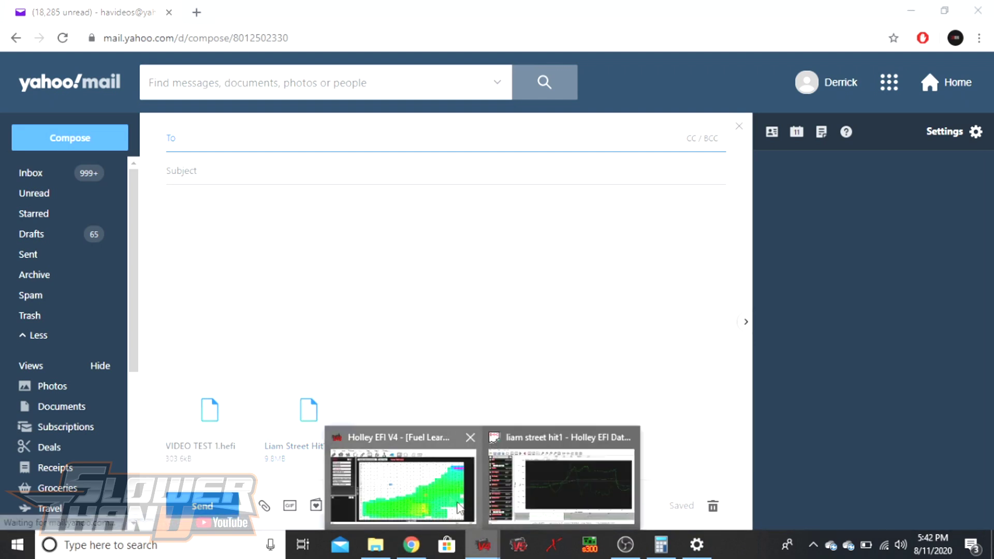
pyautogui.click(467, 512)
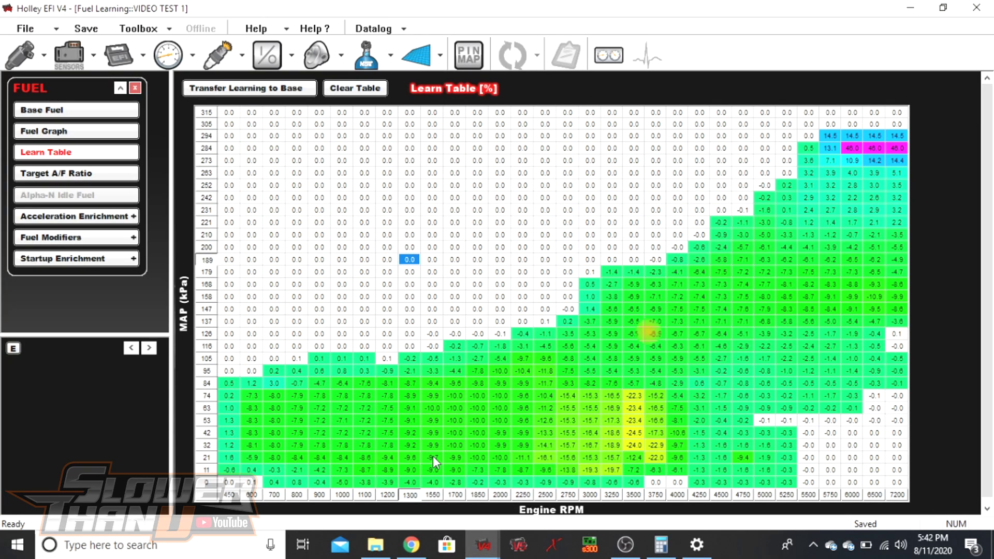